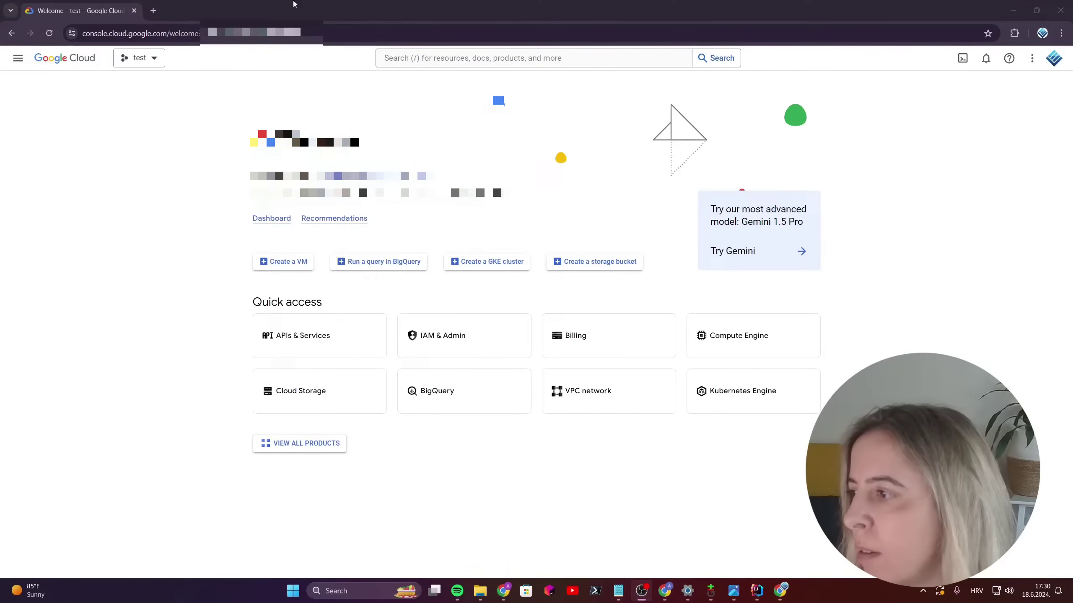
# Step: Search the API Library for 'Google Play' and open the Google Play Android Developer API page
pyautogui.click(220, 34)
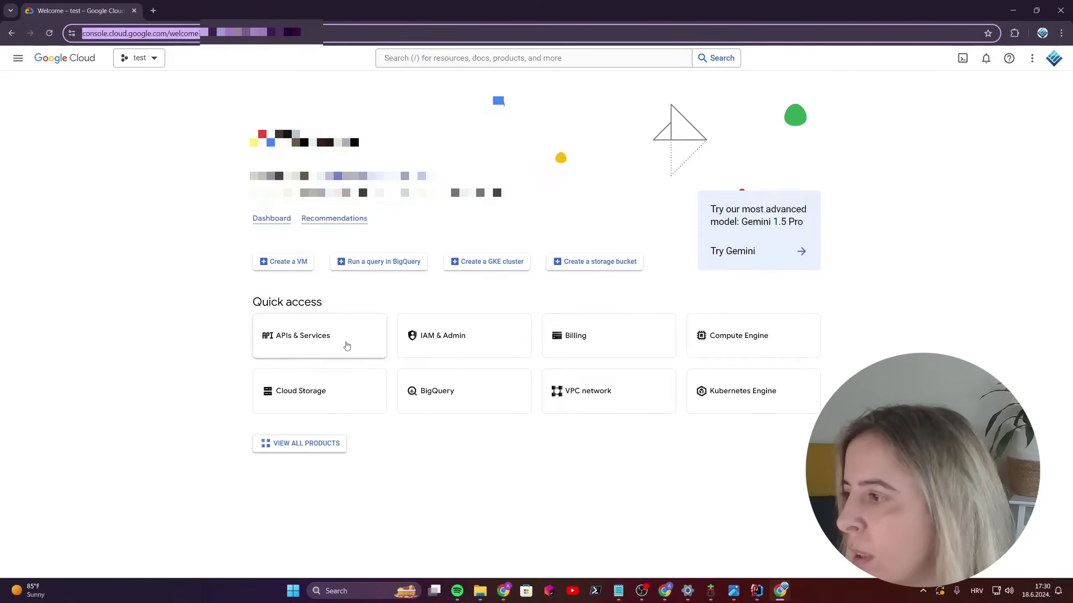
pyautogui.click(347, 344)
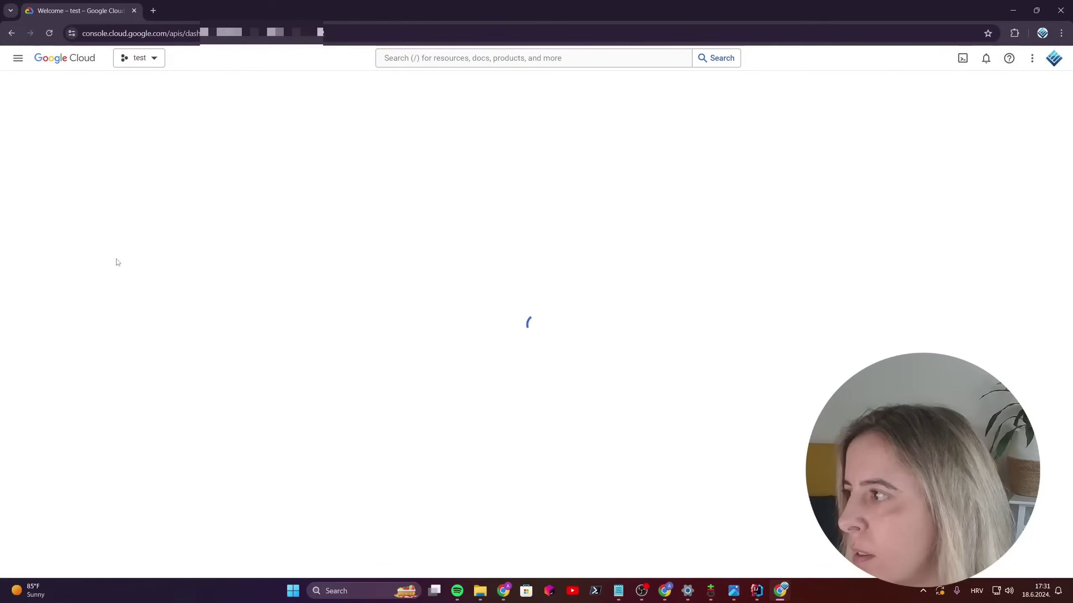
pyautogui.write('Google Play')
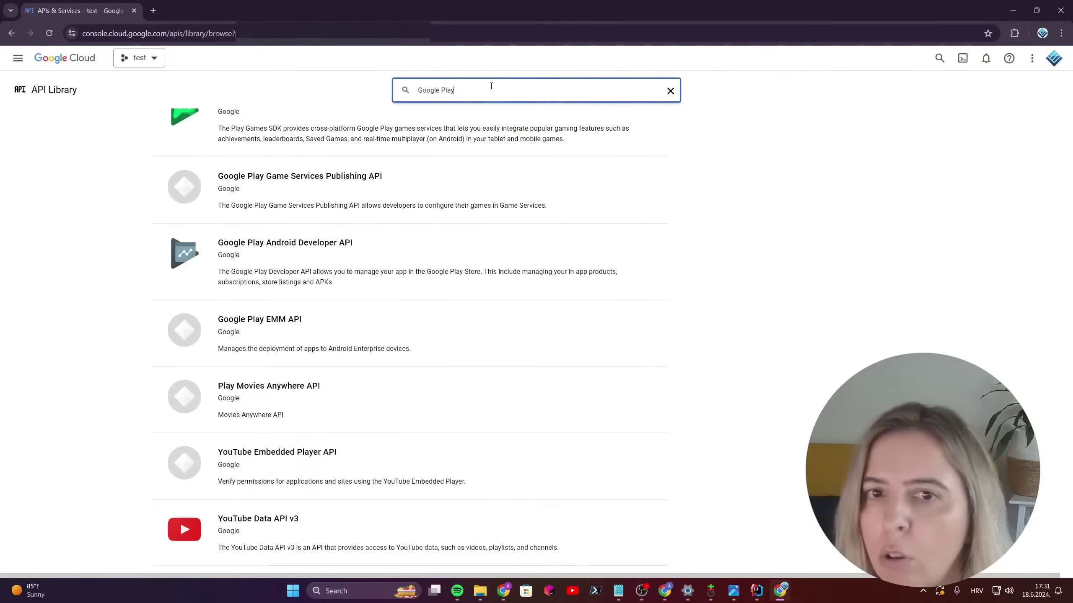
pyautogui.press('Return')
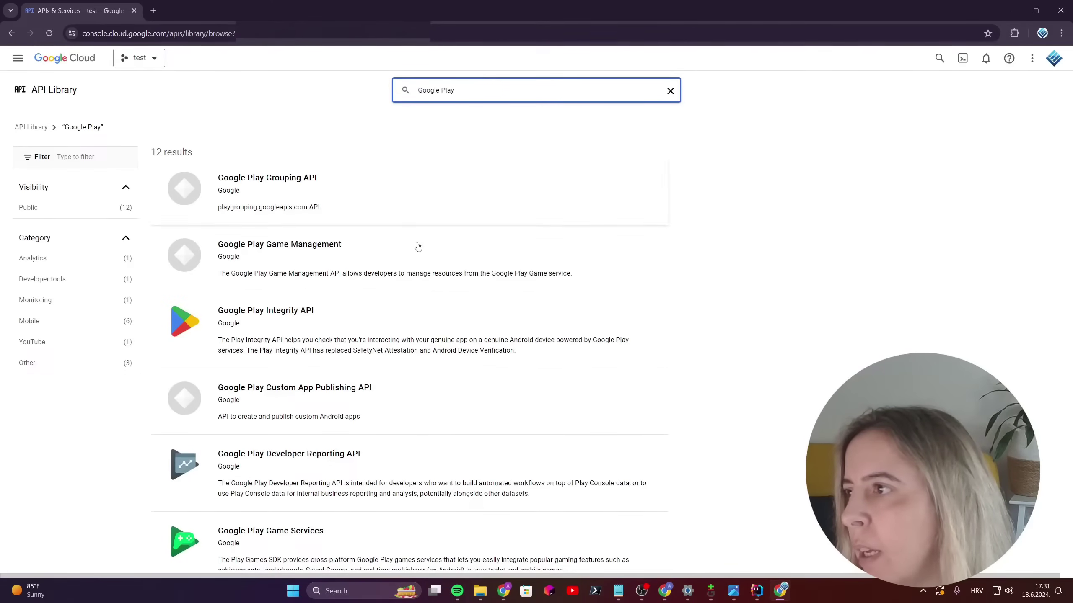
pyautogui.scroll(-6, 430, 246)
pyautogui.scroll(-4, 447, 234)
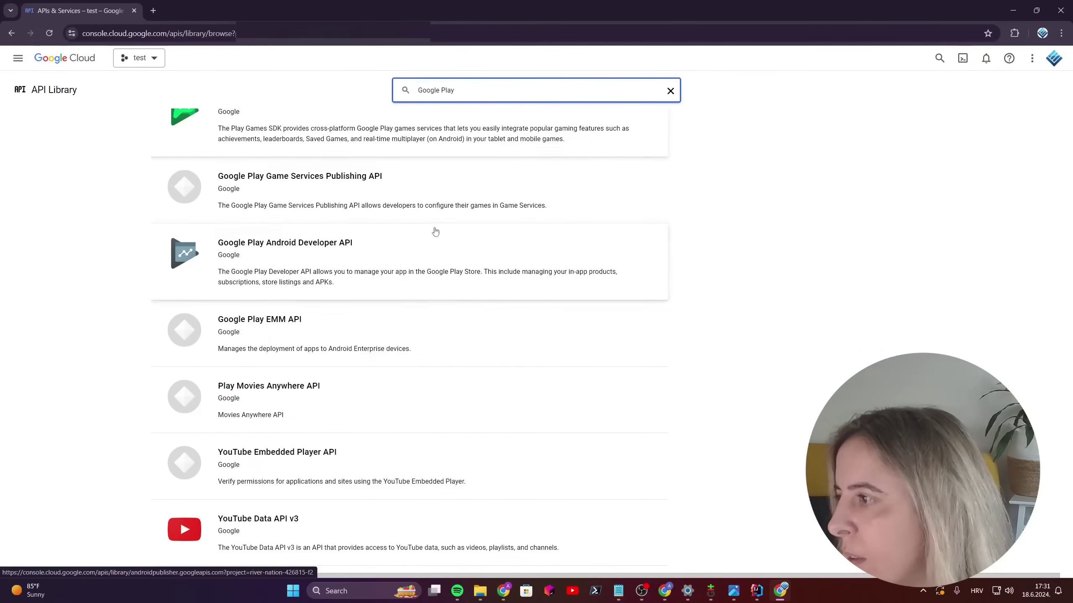
pyautogui.click(462, 254)
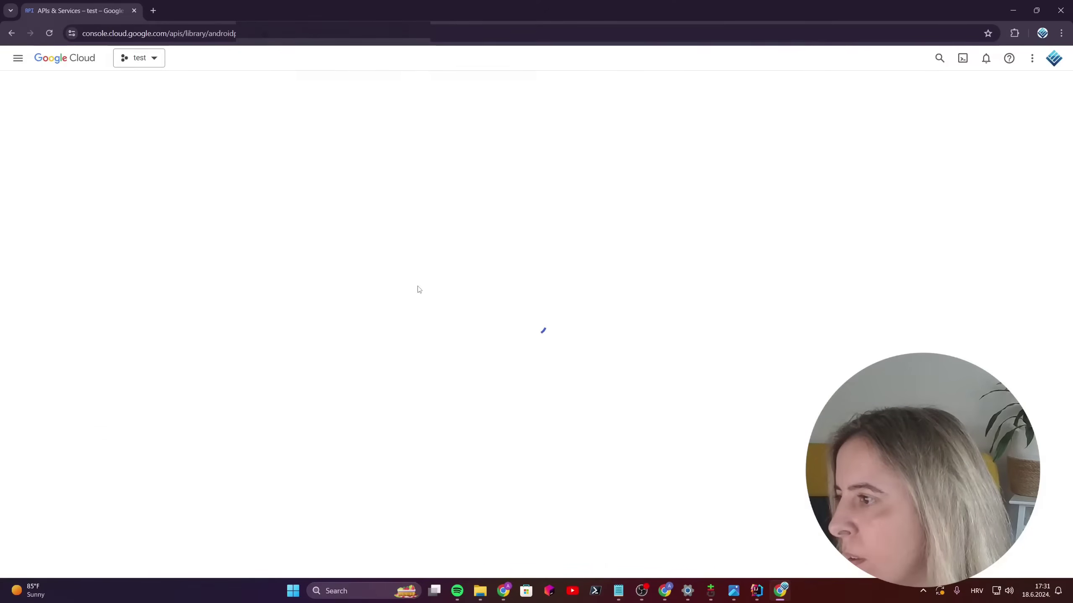
# Step: From Credentials, start a new service account and name it 'test'
pyautogui.click(58, 159)
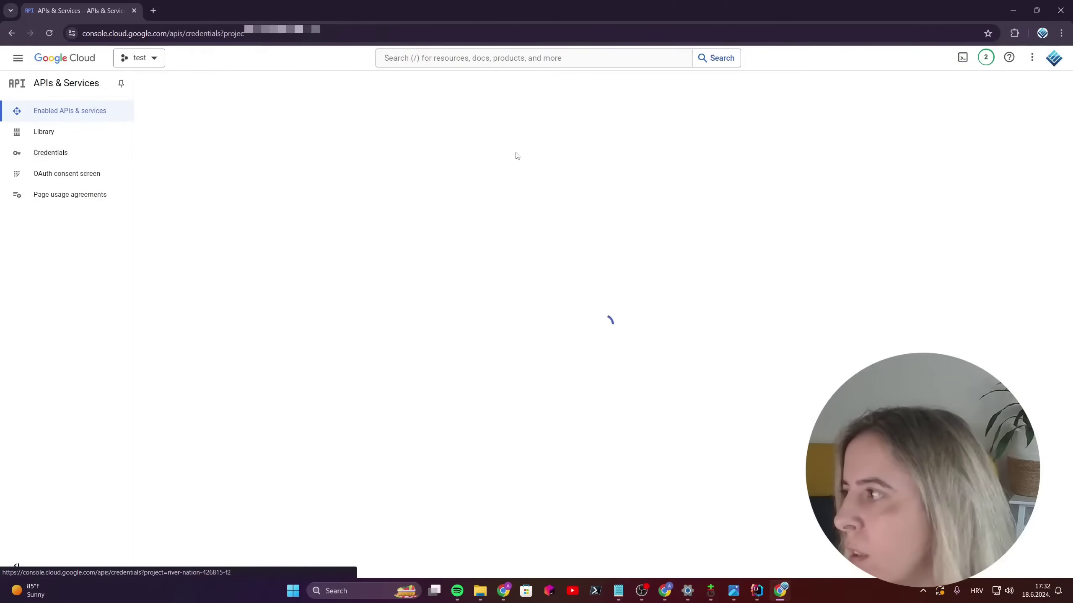
pyautogui.click(283, 87)
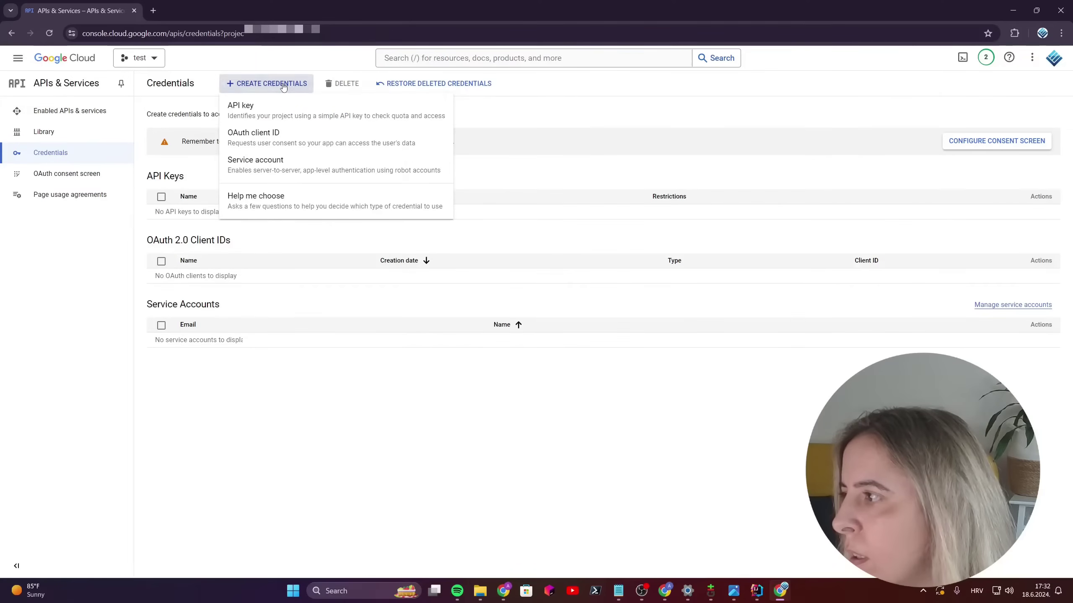
pyautogui.click(333, 164)
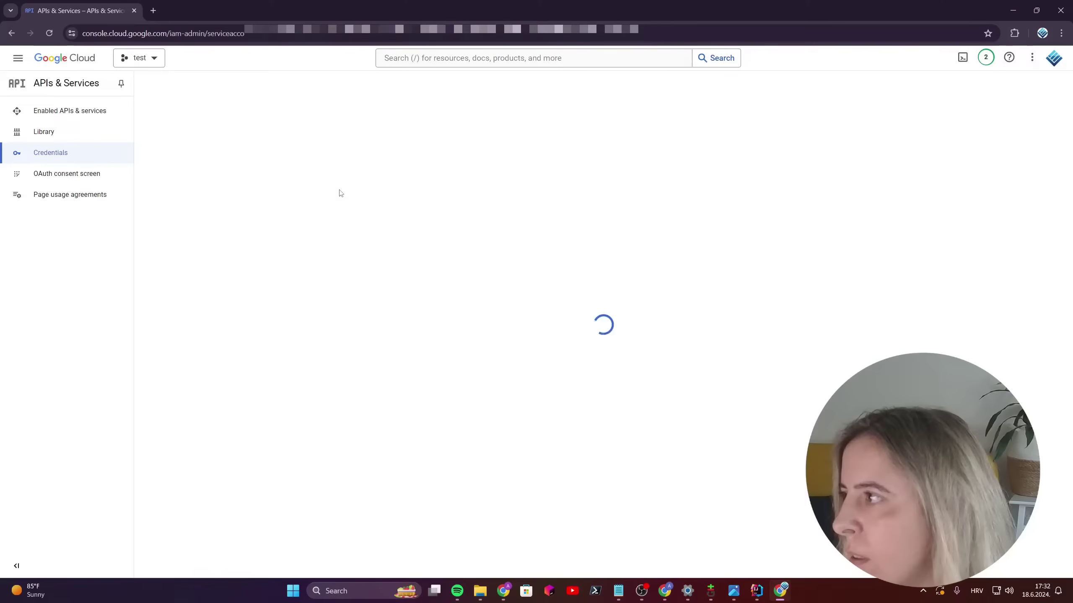
pyautogui.click(264, 141)
pyautogui.write('test')
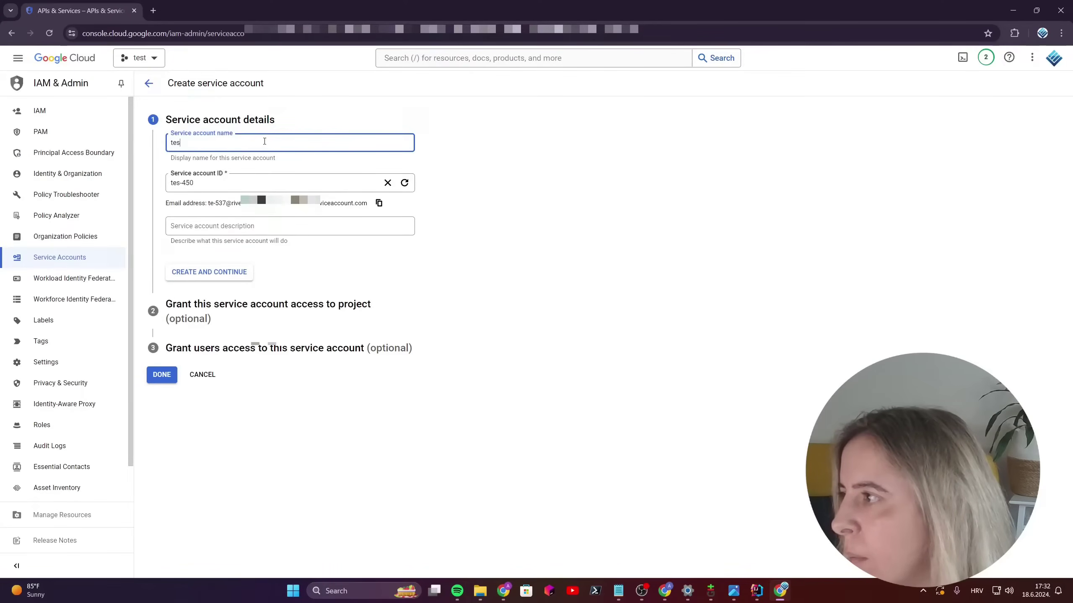
pyautogui.click(254, 226)
pyautogui.click(459, 203)
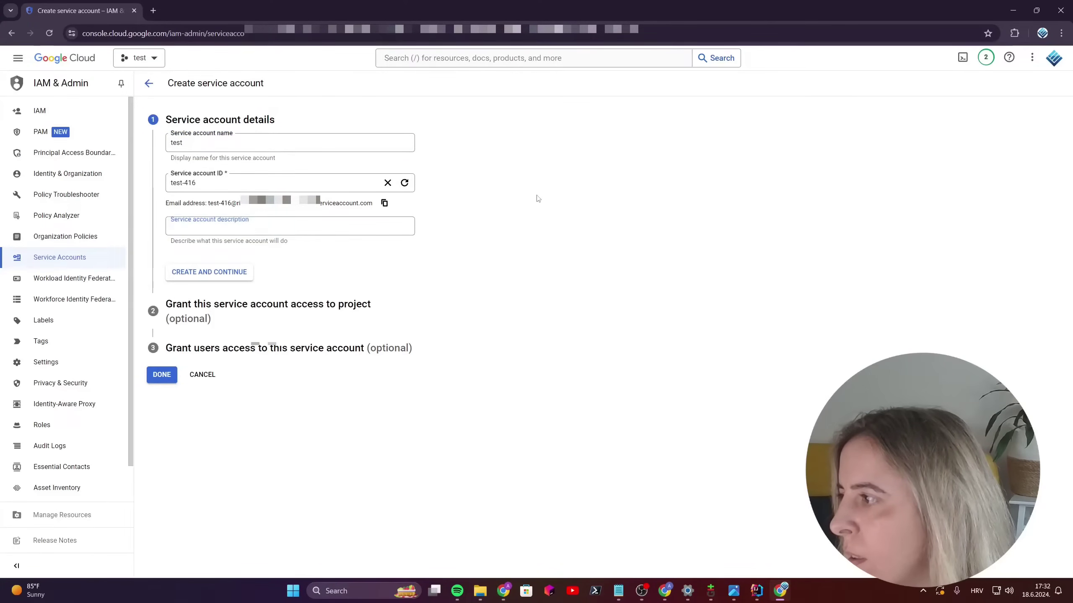
# Step: Create the test service account without project roles and copy its email address
pyautogui.click(209, 272)
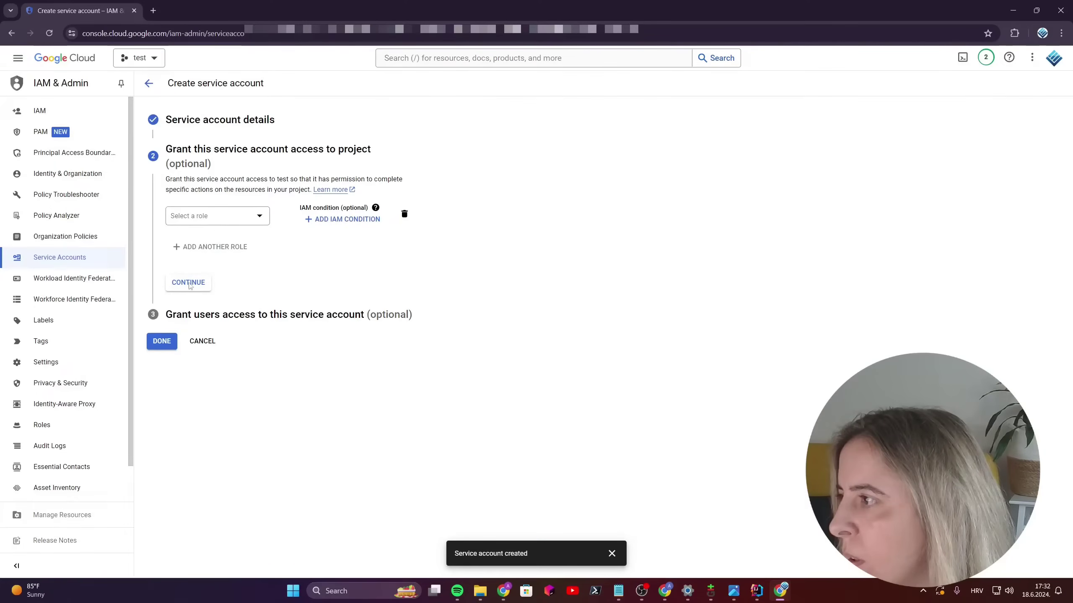
pyautogui.click(188, 284)
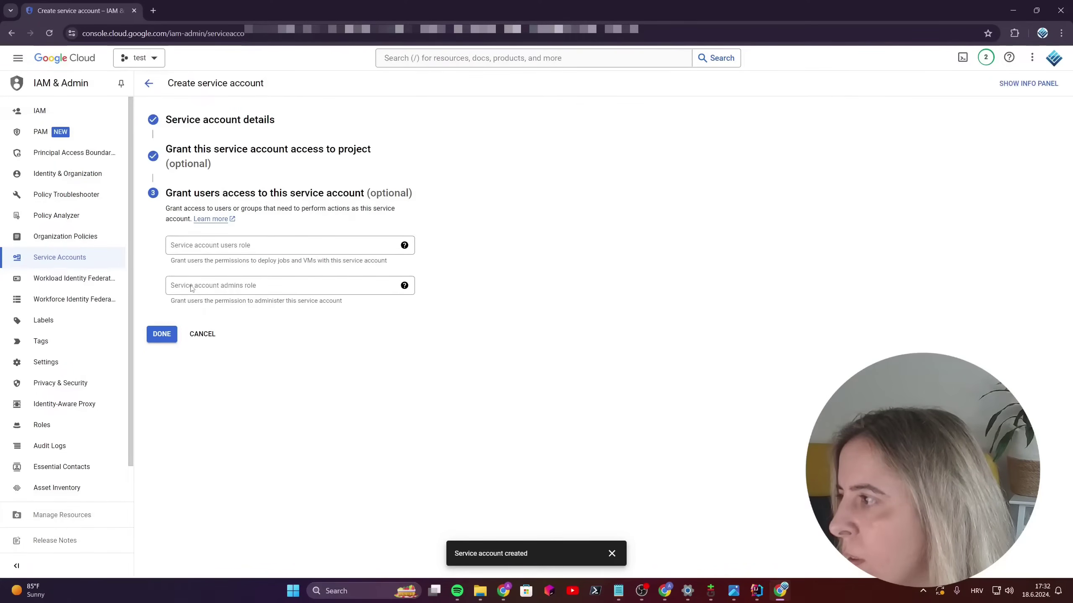
pyautogui.click(164, 333)
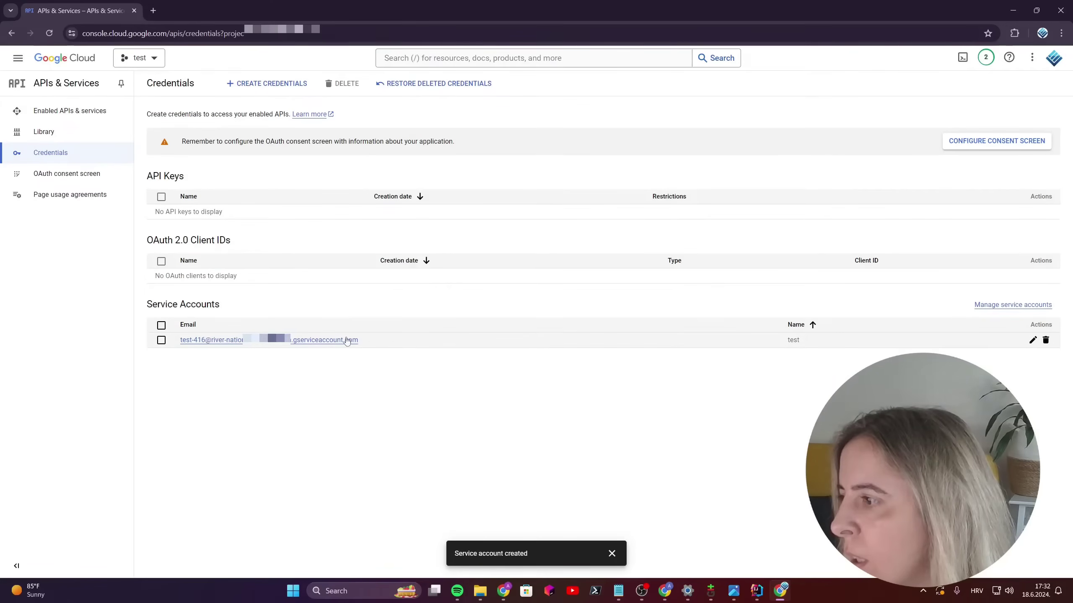
pyautogui.moveTo(379, 346); pyautogui.dragTo(176, 350)
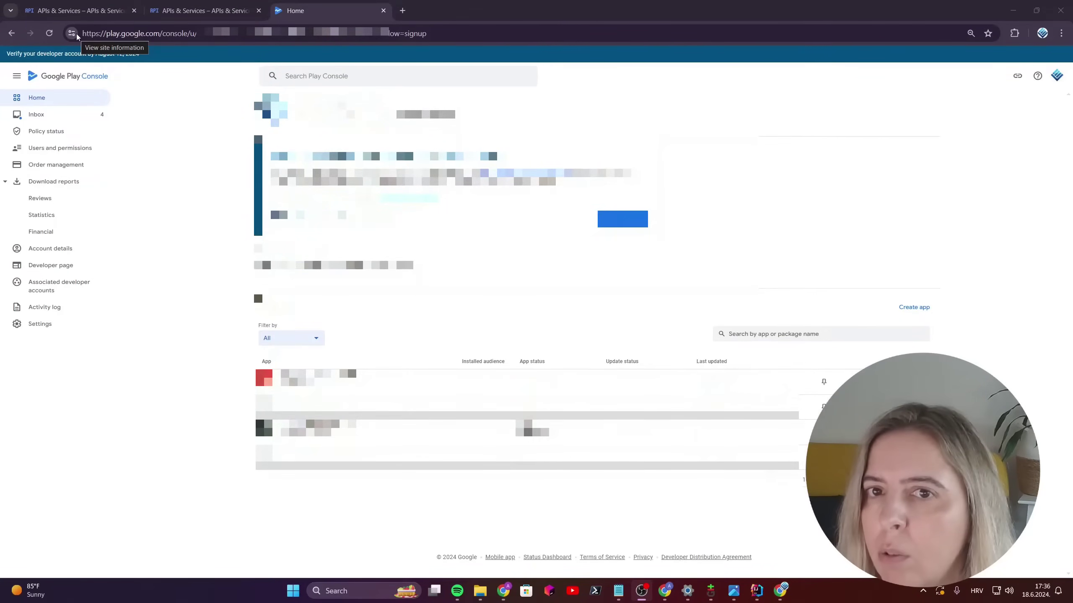
# Step: Invite a new user in Users and permissions using the pasted service account email, then list the apps
pyautogui.click(57, 147)
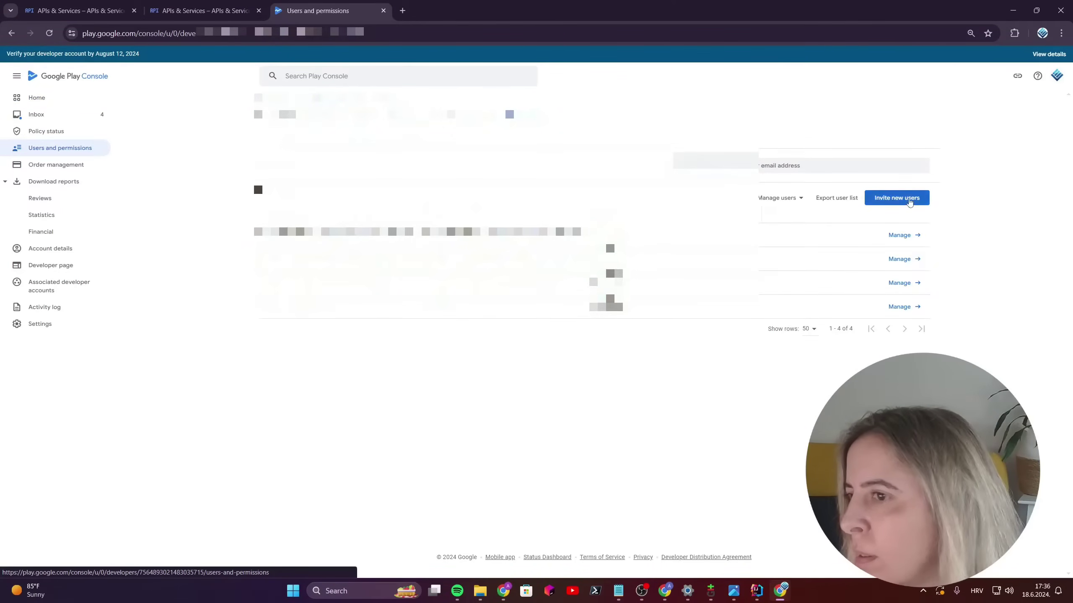
pyautogui.click(908, 199)
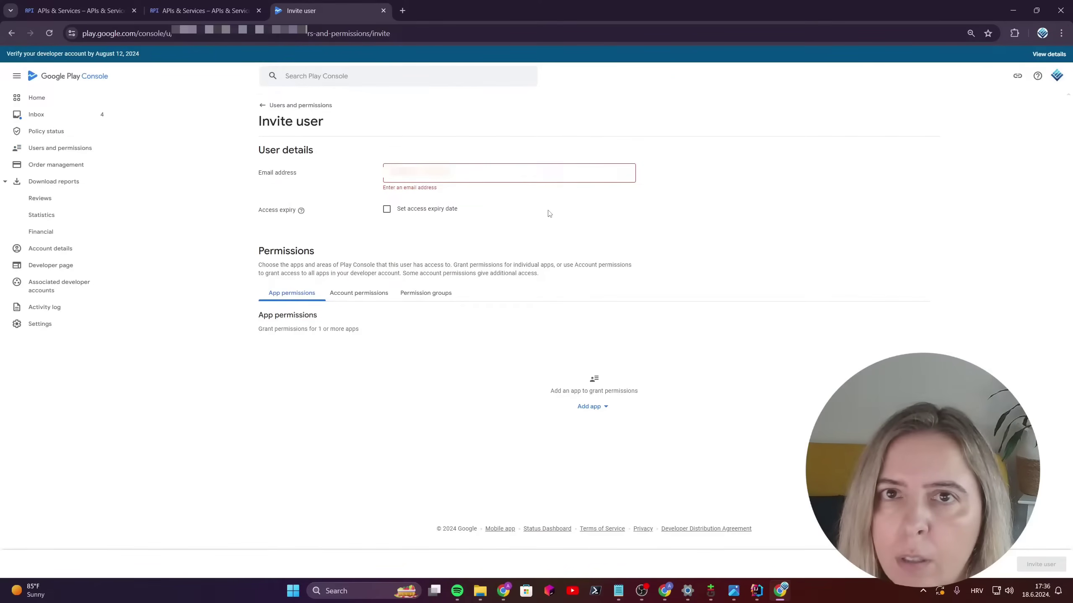
pyautogui.click(534, 179)
pyautogui.hotkey('ctrl', 'v')
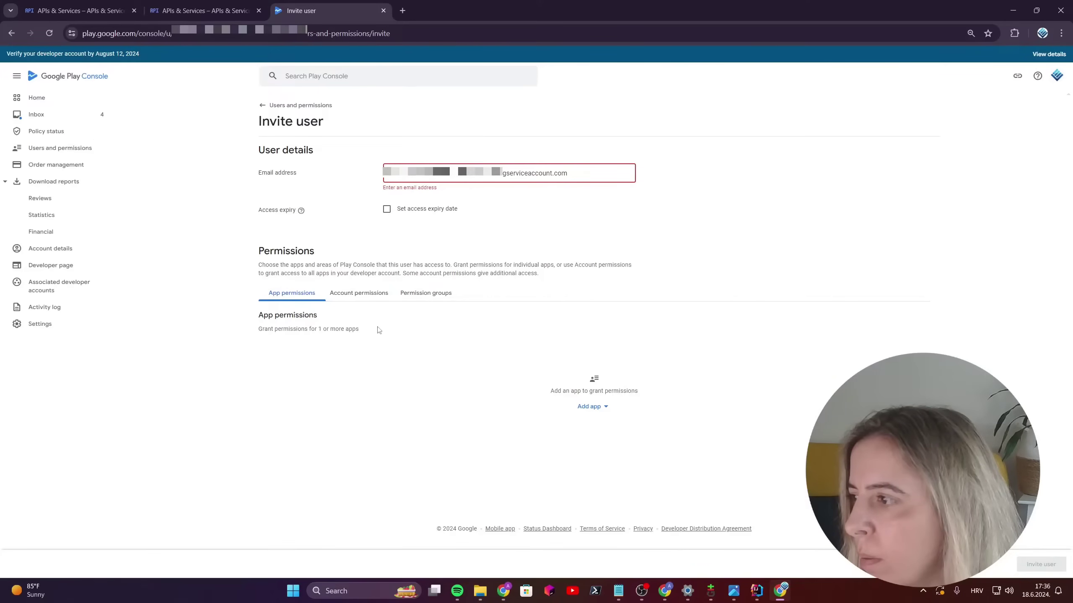
pyautogui.click(603, 408)
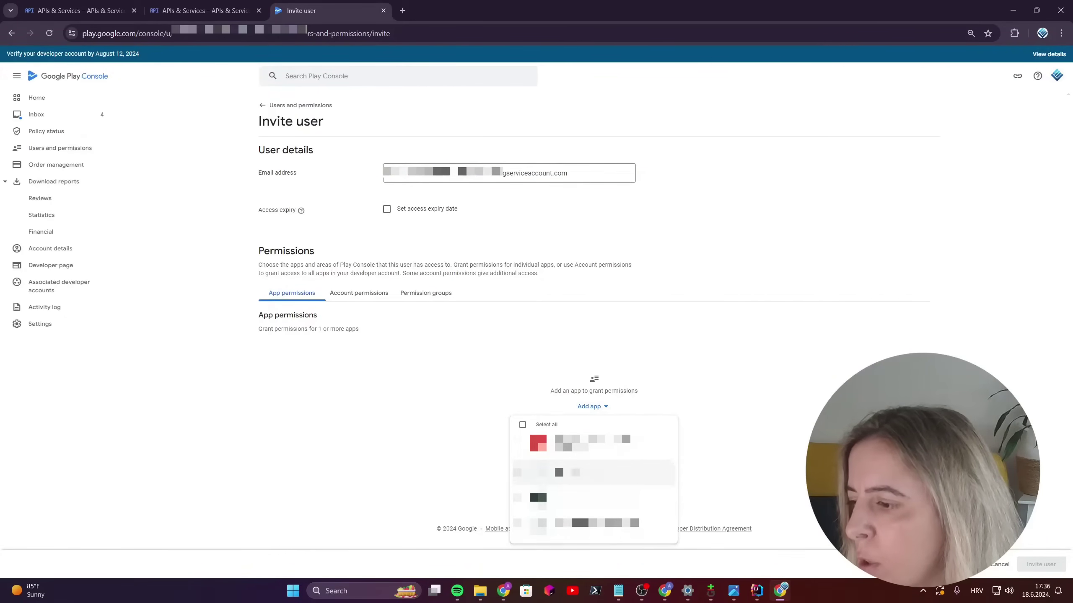
# Step: Add both apps with 'Edit and delete draft apps' and 'Release apps to testing tracks' permissions
pyautogui.click(658, 553)
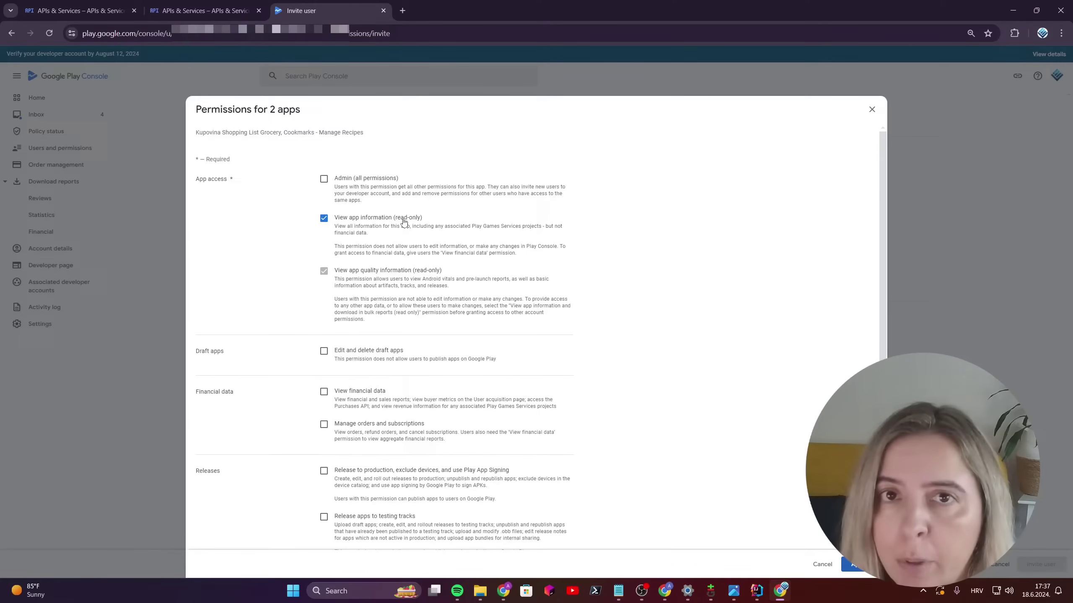
pyautogui.scroll(-5, 333, 253)
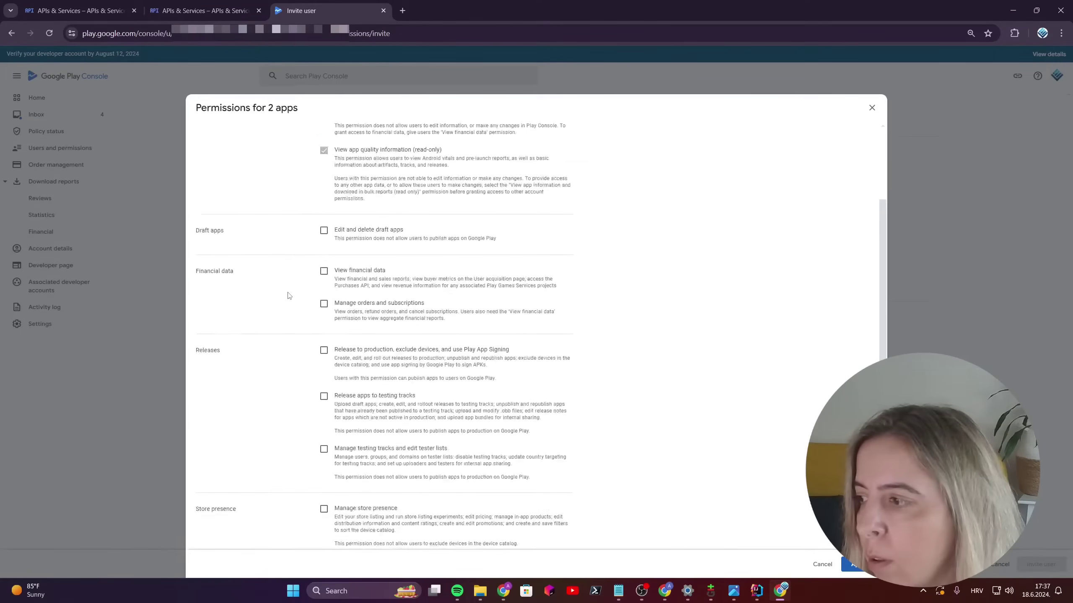
pyautogui.click(324, 144)
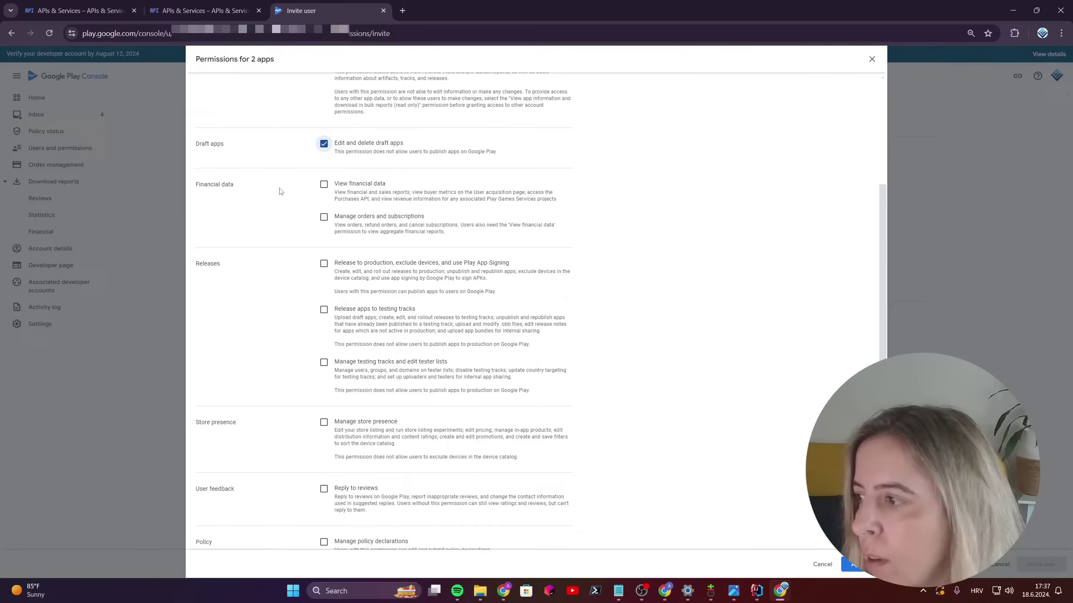
pyautogui.click(324, 310)
pyautogui.scroll(-2, 677, 339)
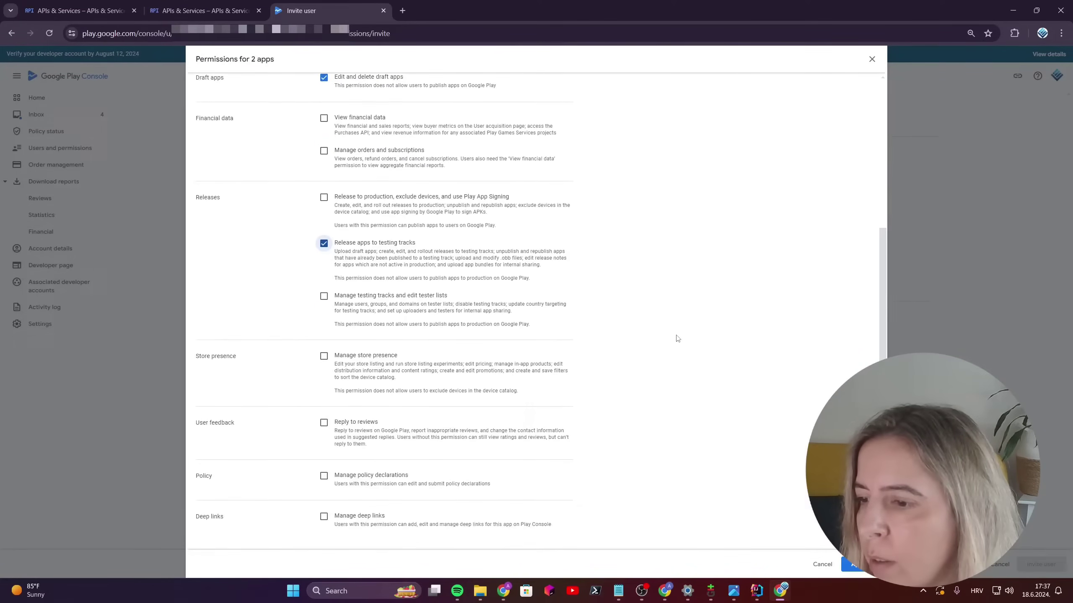
pyautogui.click(853, 564)
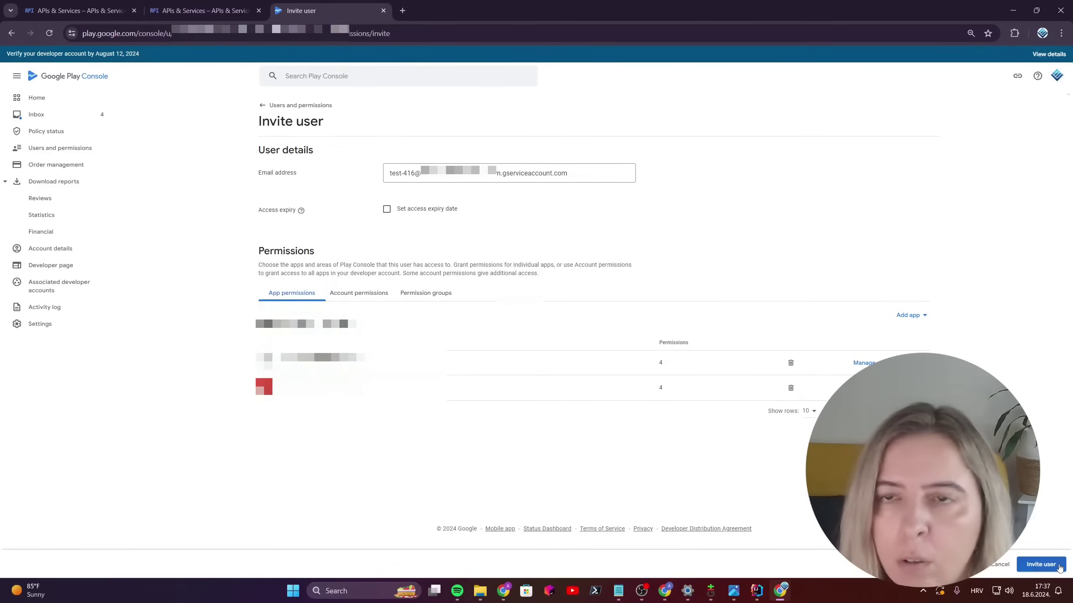
# Step: Send the user invitation and confirm it in the dialog
pyautogui.click(1041, 565)
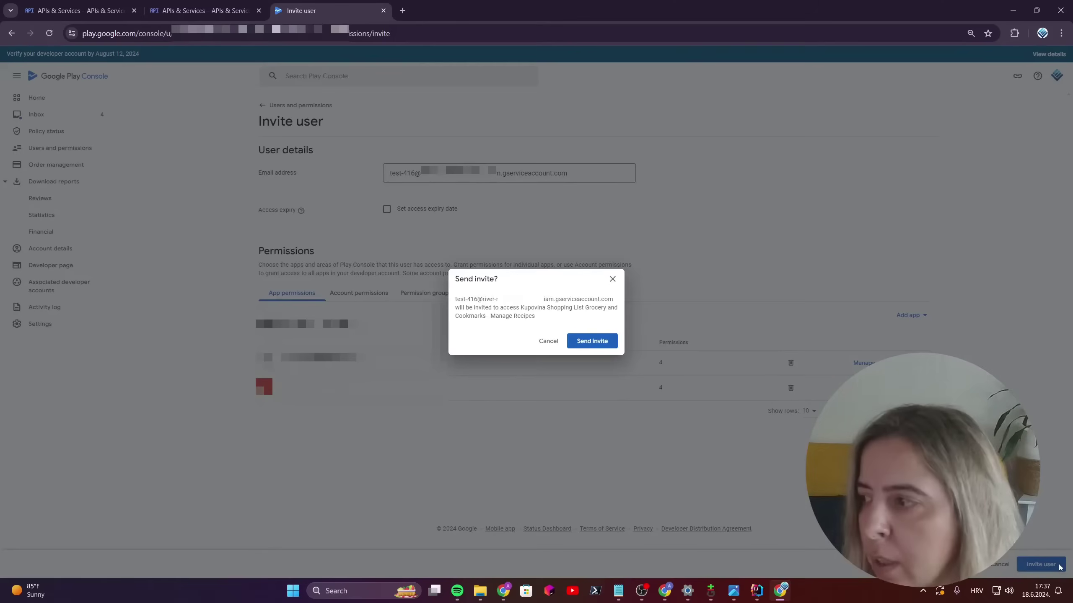
pyautogui.click(602, 344)
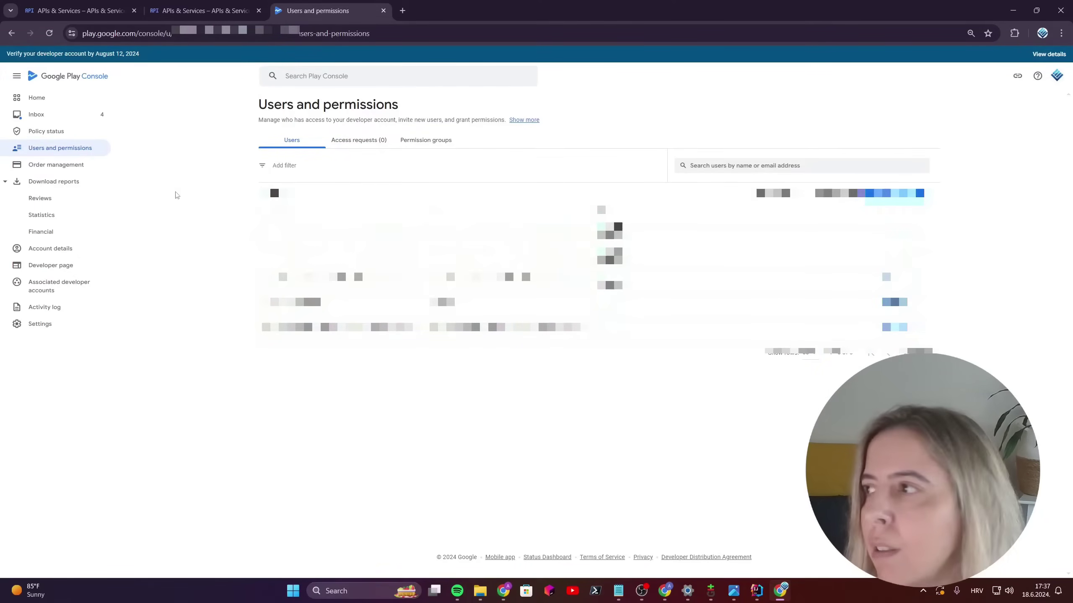
# Step: Switch back to Cloud Console and open the test service account's KEYS tab
pyautogui.hotkey('ctrl', '1')
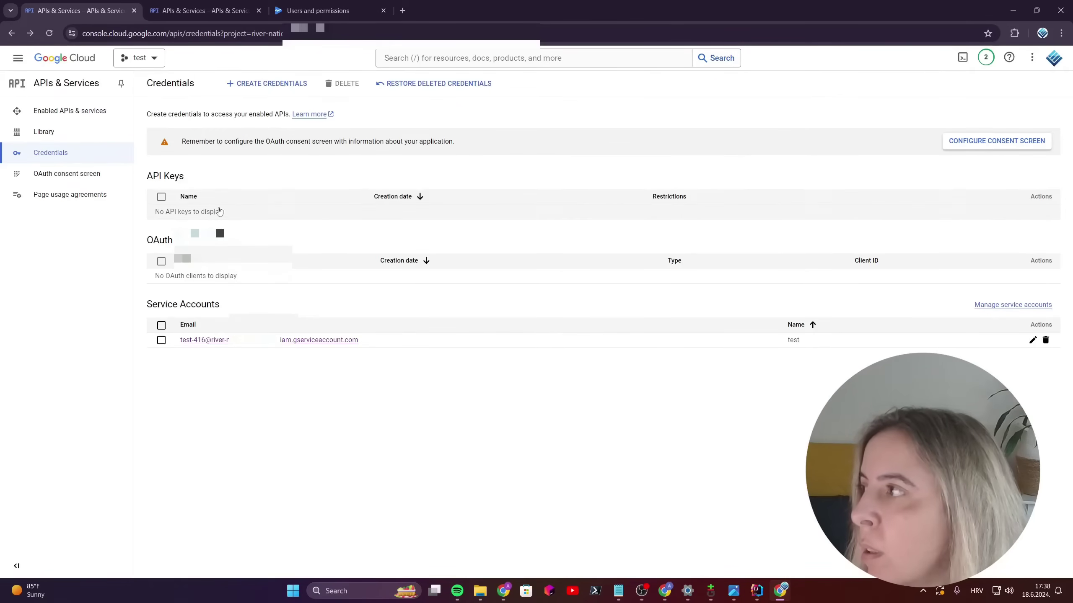
pyautogui.click(314, 341)
pyautogui.click(273, 107)
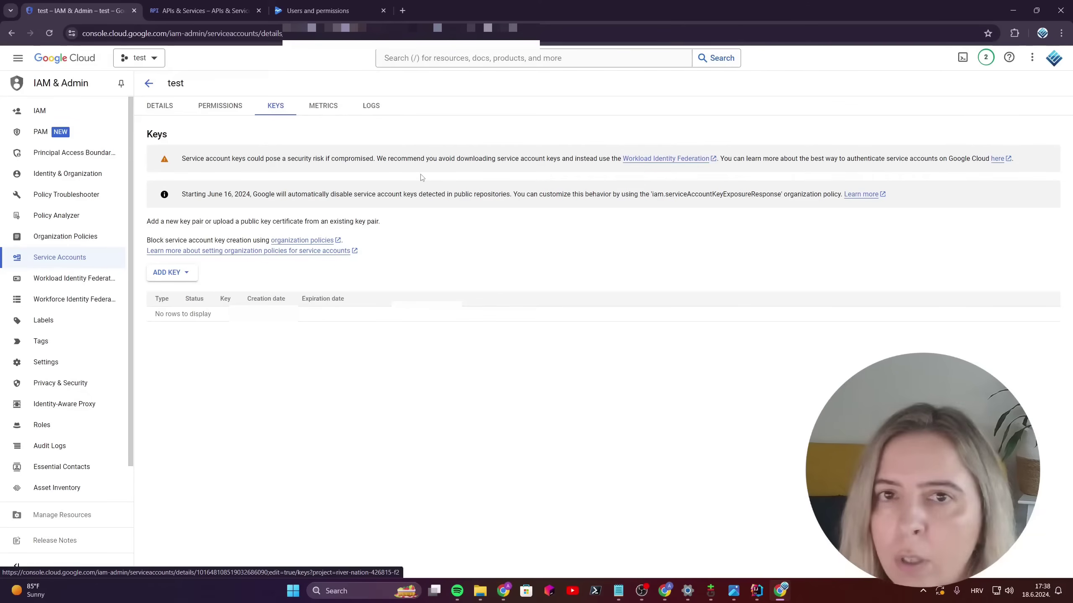
# Step: Add a new JSON private key via ADD KEY > Create new key and save the downloaded file
pyautogui.click(169, 271)
pyautogui.click(179, 295)
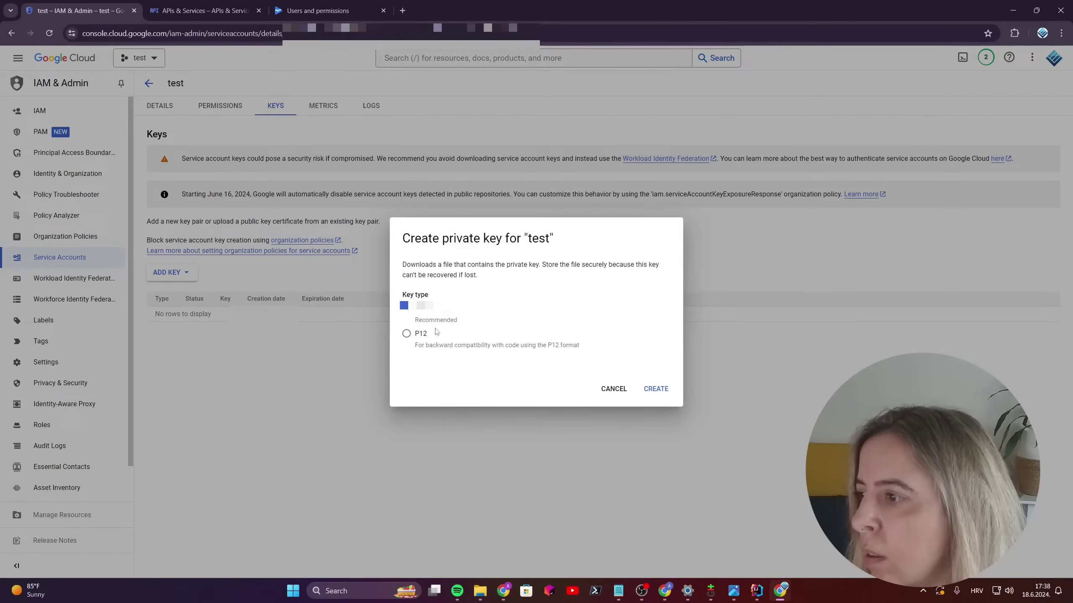
pyautogui.click(652, 389)
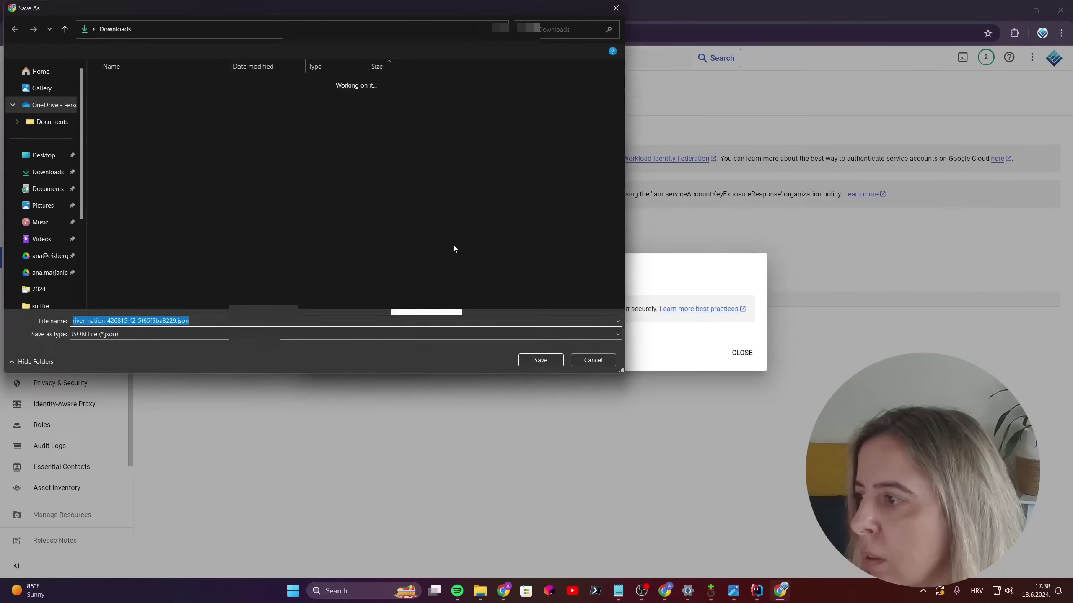
pyautogui.click(545, 363)
pyautogui.click(742, 353)
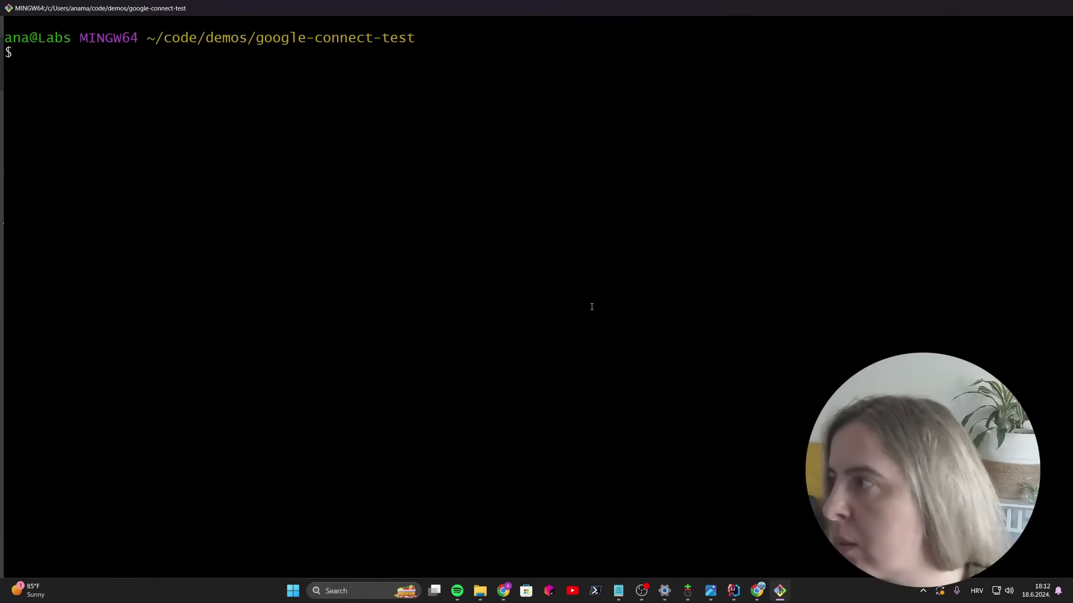
# Step: List the folder's files with ls and print test.js with cat
pyautogui.write('s')
pyautogui.press('Return')
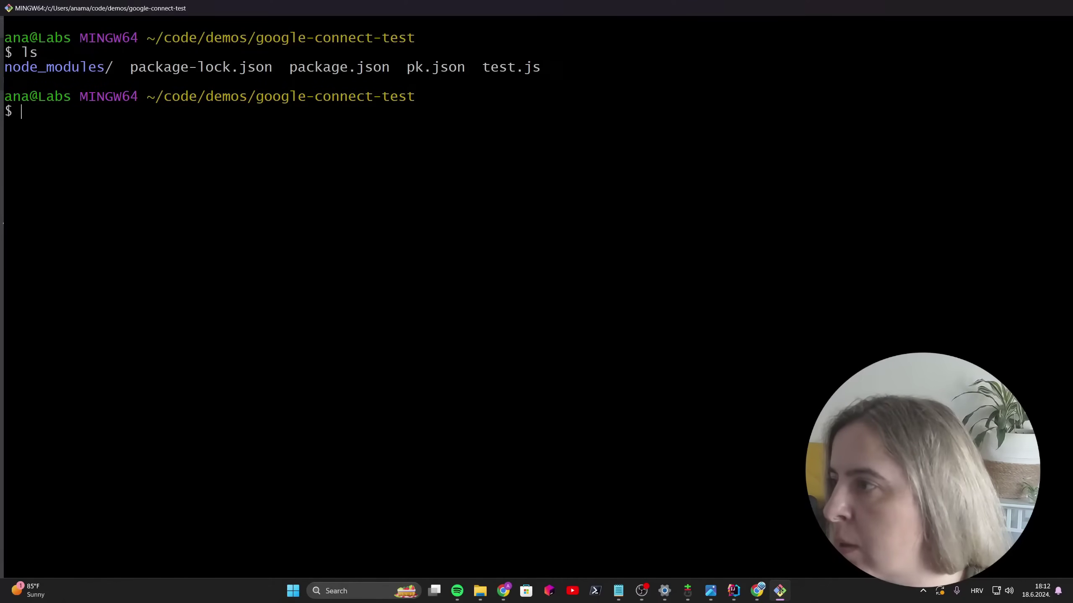
pyautogui.write('cat ')
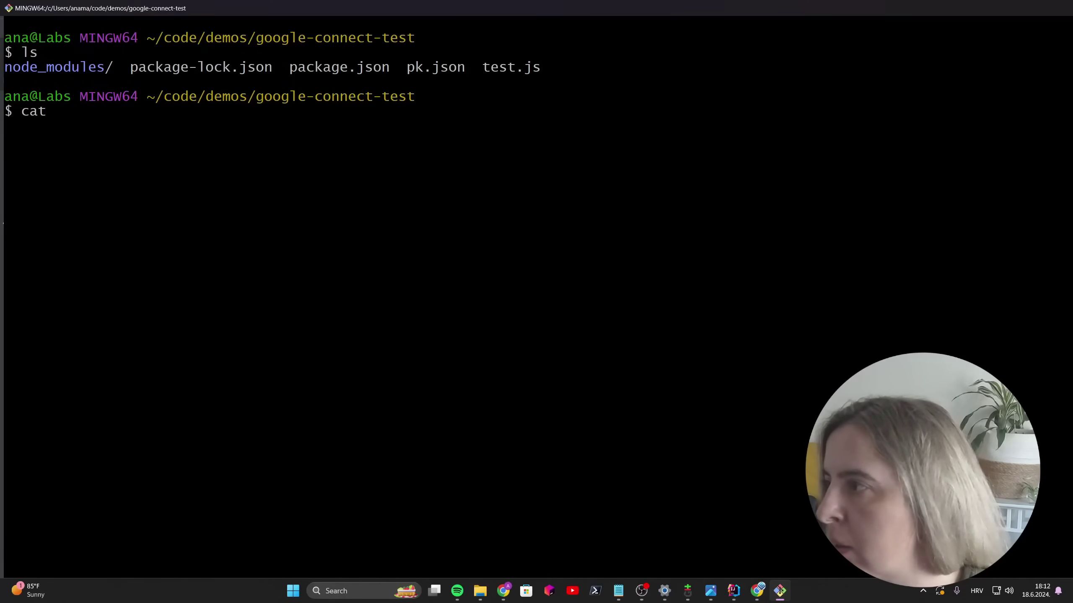
pyautogui.write('p')
pyautogui.press('BackSpace')
pyautogui.write('test')
pyautogui.press('Tab')
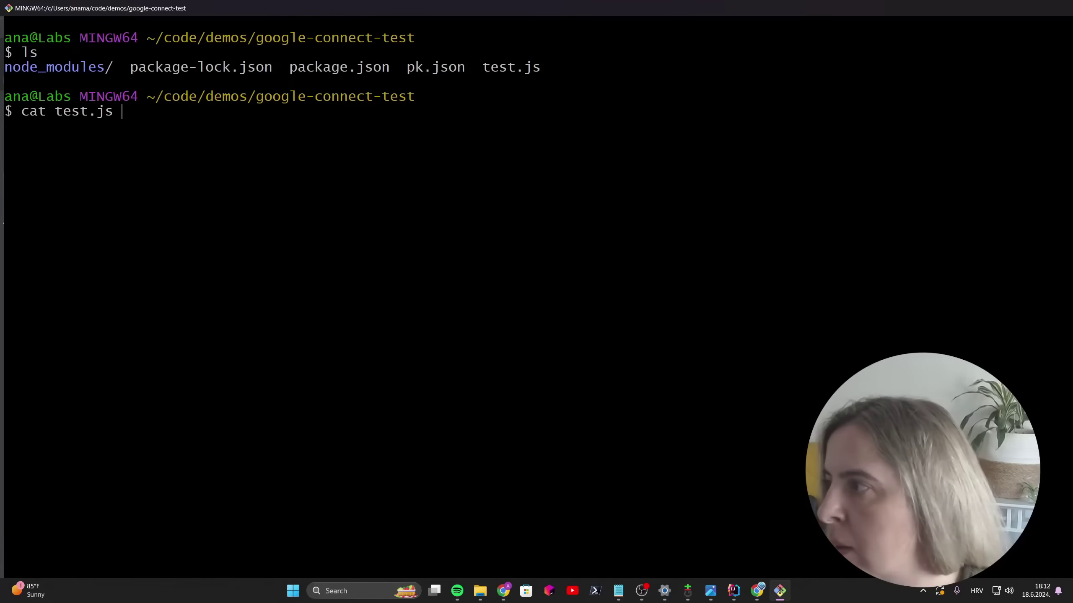
pyautogui.press('Return')
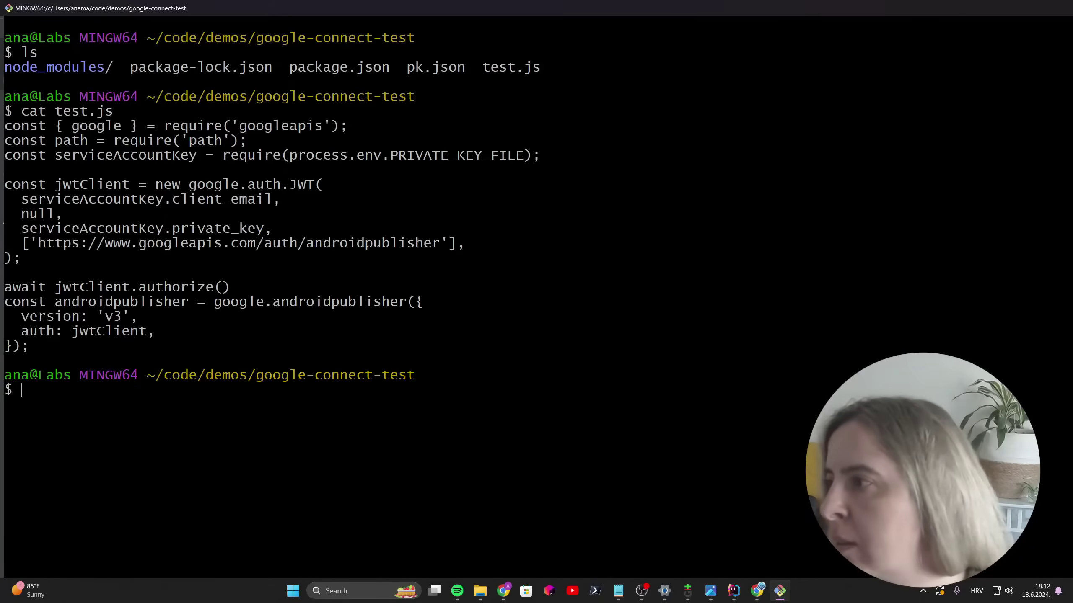
# Step: Highlight the googleapis import, the JWT client setup and the androidpublisher client creation code
pyautogui.moveTo(239, 125); pyautogui.dragTo(347, 125)
pyautogui.moveTo(21, 185); pyautogui.dragTo(16, 264)
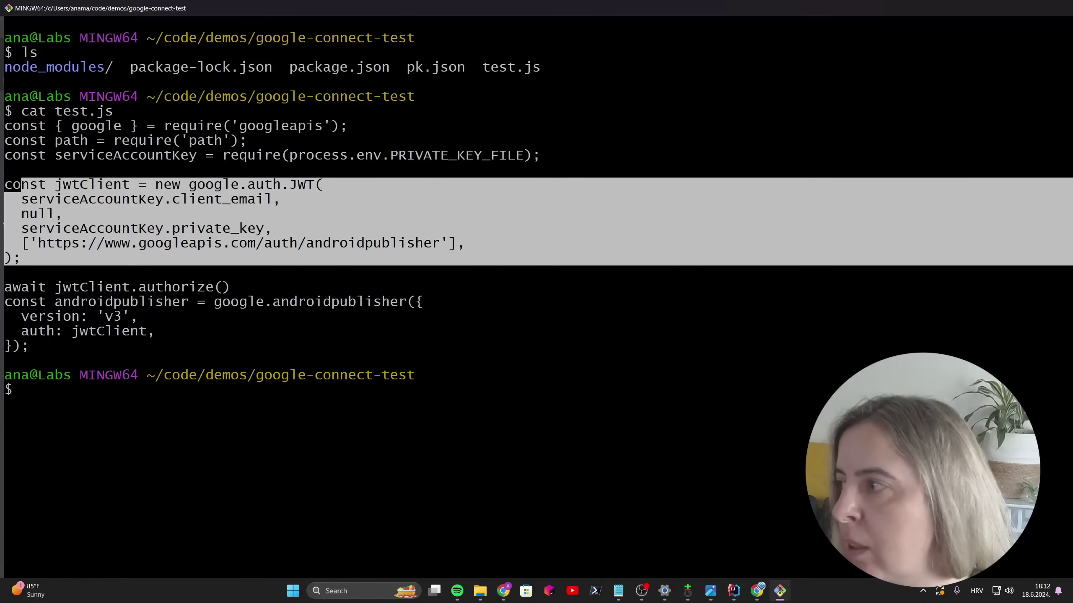
pyautogui.click(108, 184)
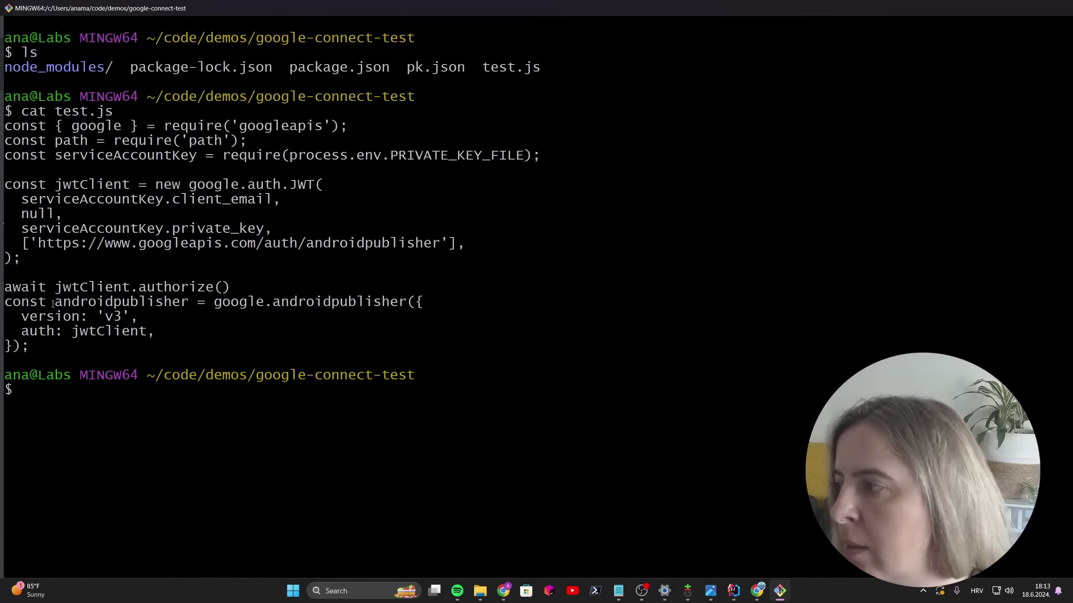
pyautogui.moveTo(17, 302); pyautogui.dragTo(34, 355)
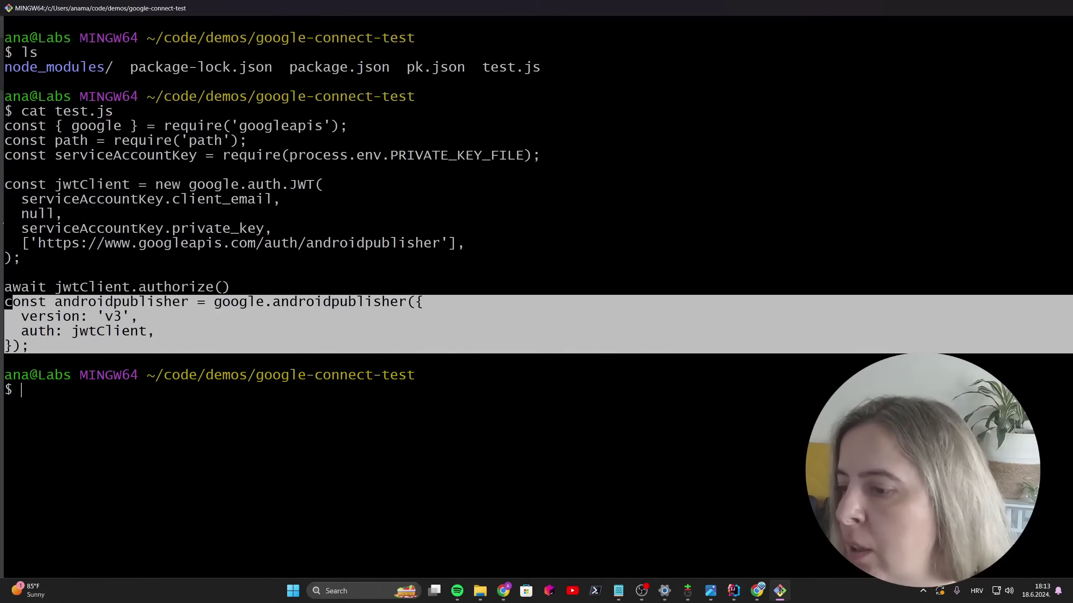
# Step: Clear the terminal and open test.js in nano at the module.exports line
pyautogui.hotkey('ctrl', 'l')
pyautogui.write('n')
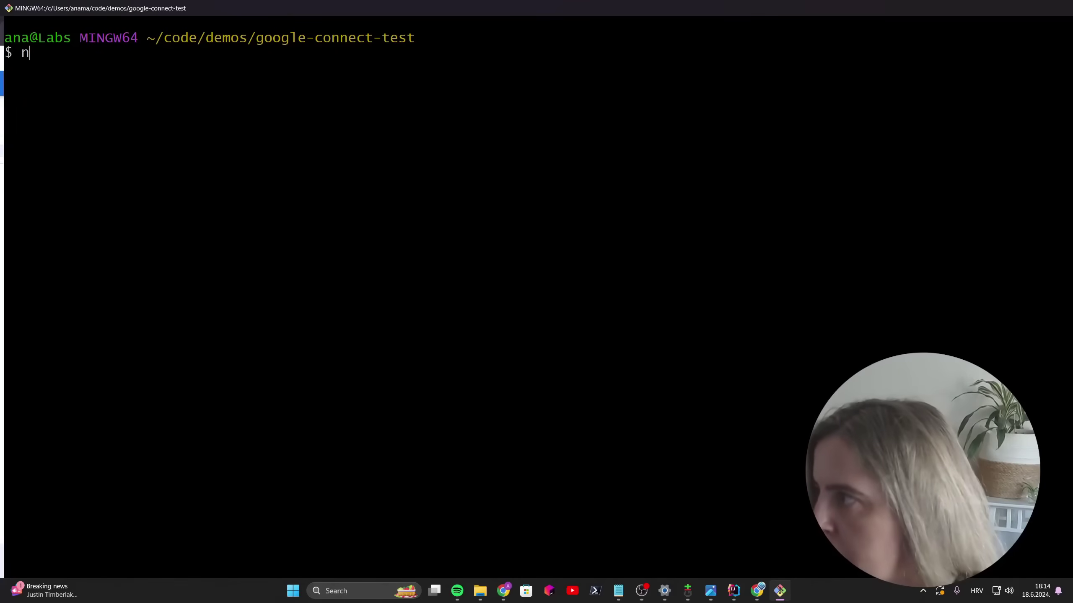
pyautogui.write('ano test.js')
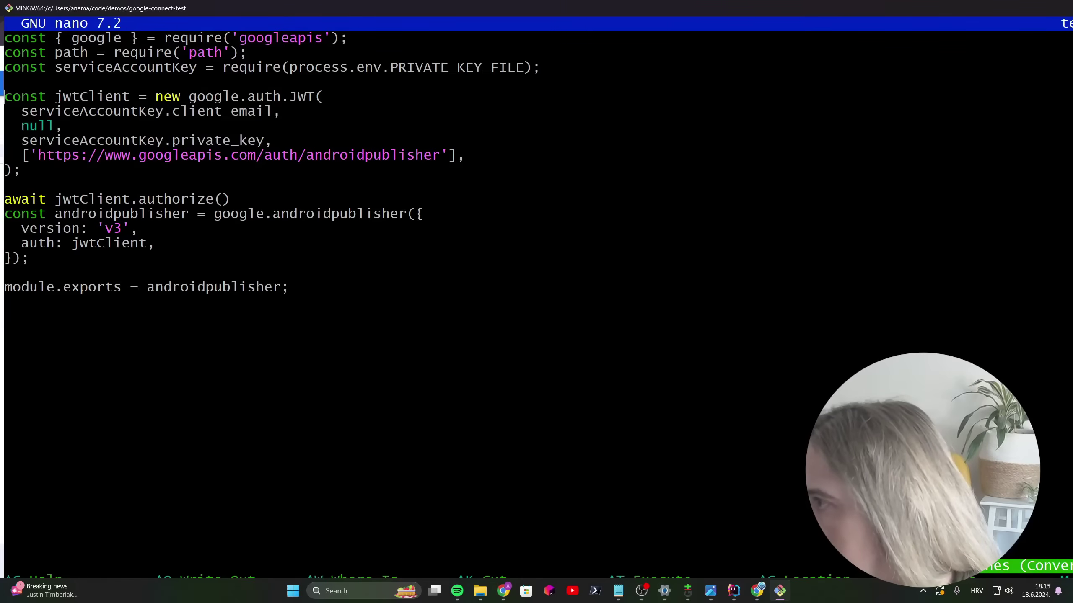
pyautogui.click(5, 302)
pyautogui.click(231, 287)
# Step: Wrap the export in async function(){…}, move the authorize and client lines inside, and add return
pyautogui.write('async functi')
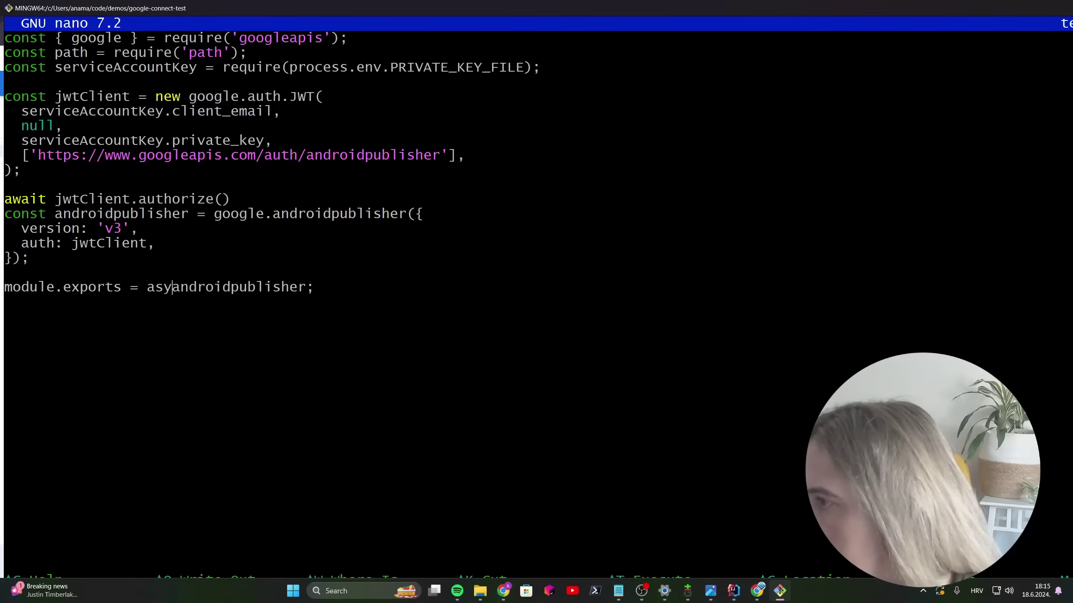
pyautogui.write('on()')
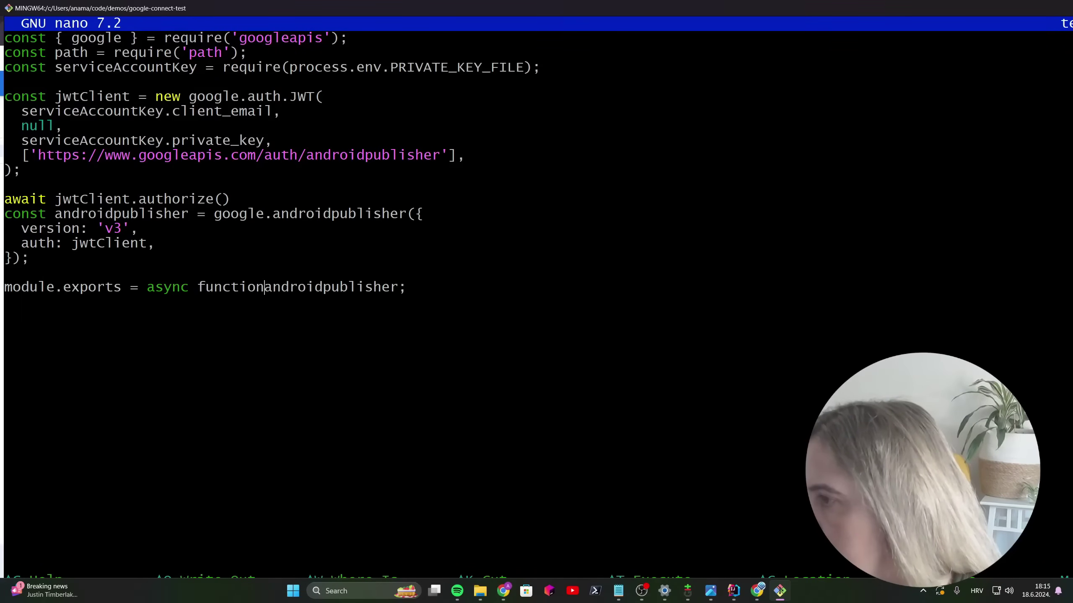
pyautogui.write('{')
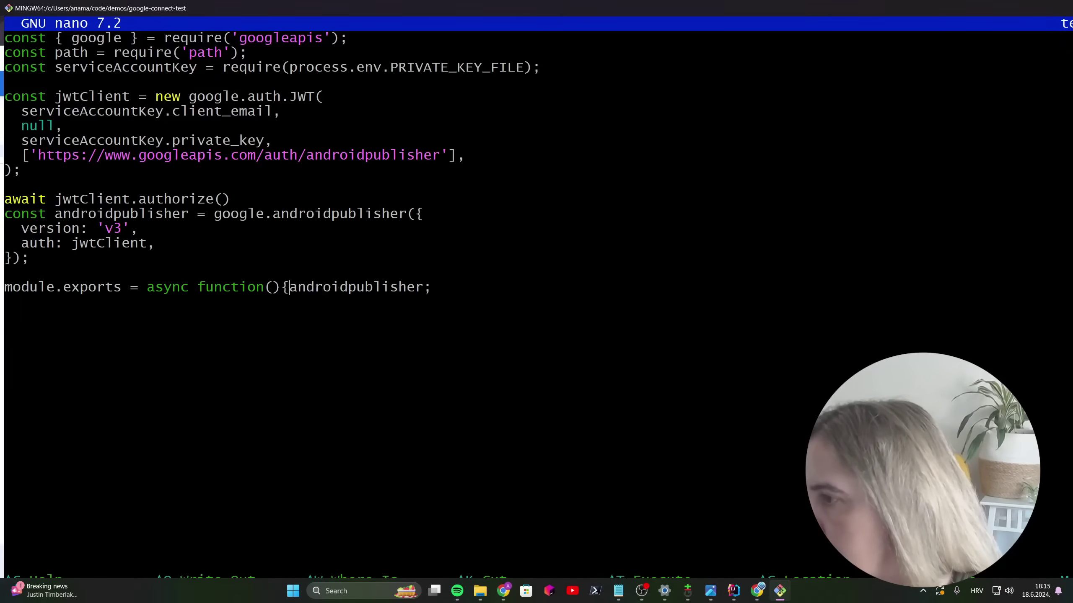
pyautogui.press('Return')
pyautogui.press('Return')
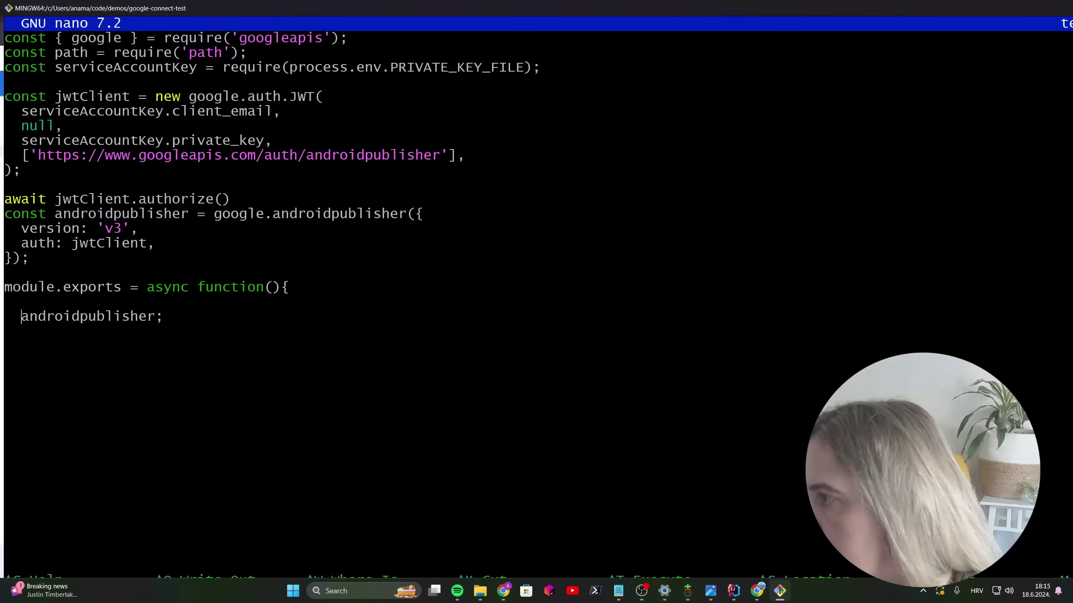
pyautogui.write('}')
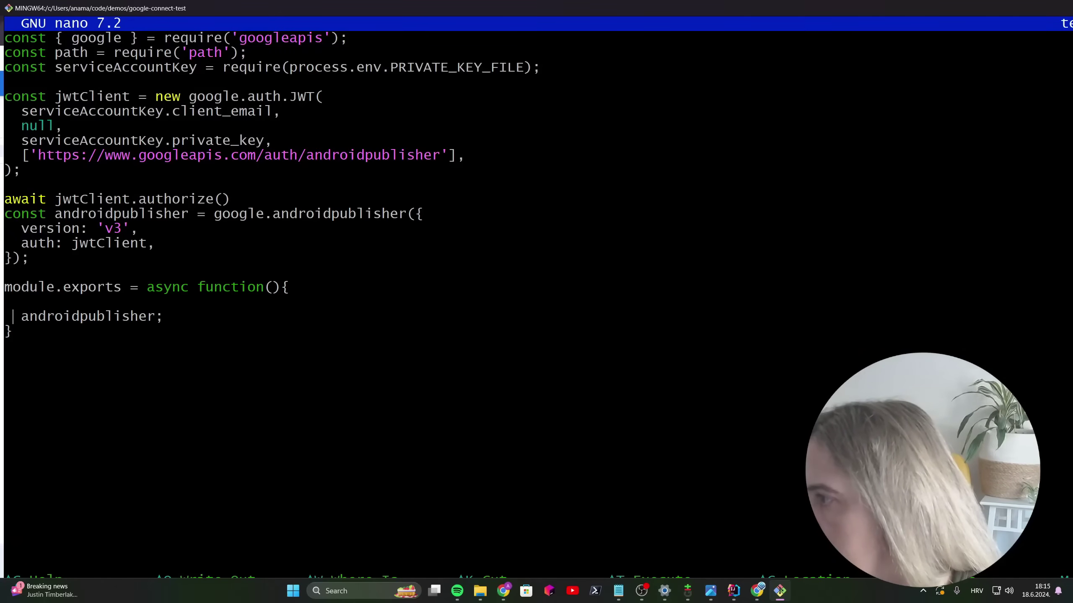
pyautogui.write('return')
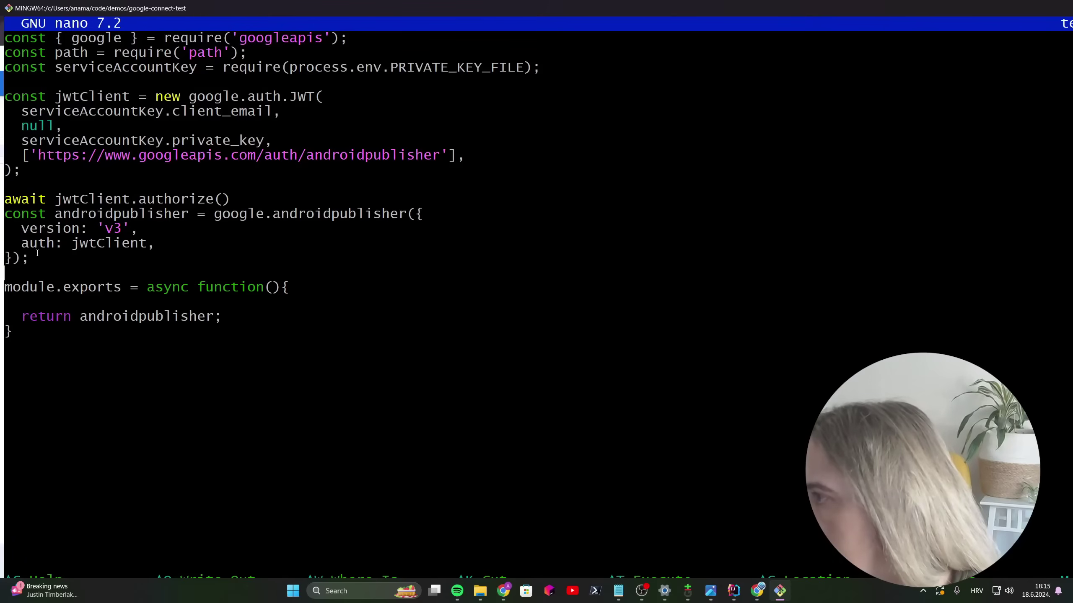
pyautogui.moveTo(37, 253); pyautogui.dragTo(37, 199)
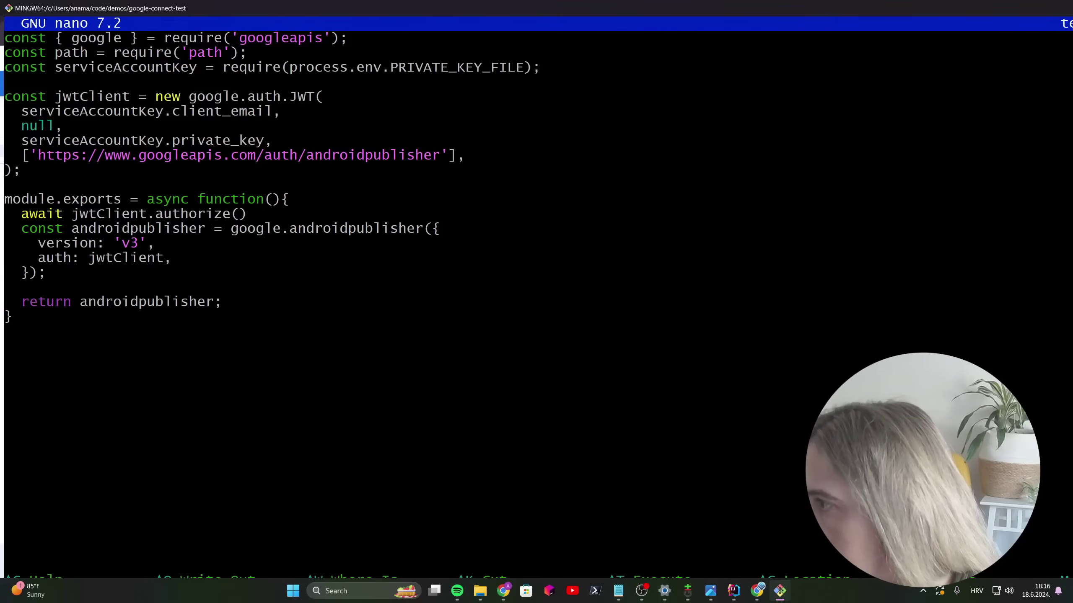
# Step: Save test.js, exit nano and load it in the Node REPL
pyautogui.hotkey('ctrl', 'x')
pyautogui.press('y')
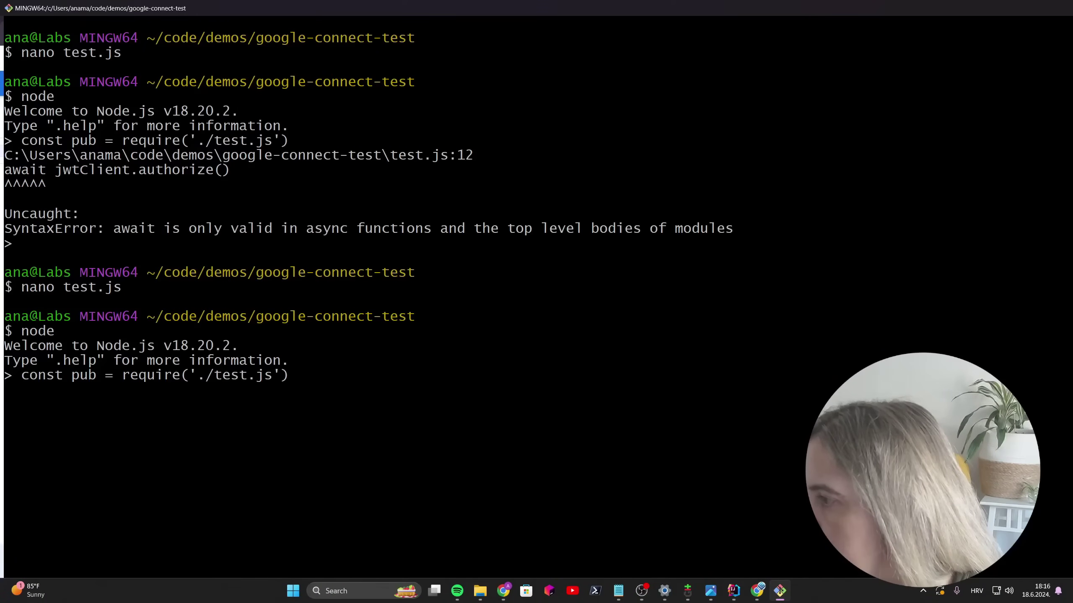
pyautogui.press('Return')
# Step: Run const androidpublisher = await pub() and print the androidpublisher client object
pyautogui.write('const andr')
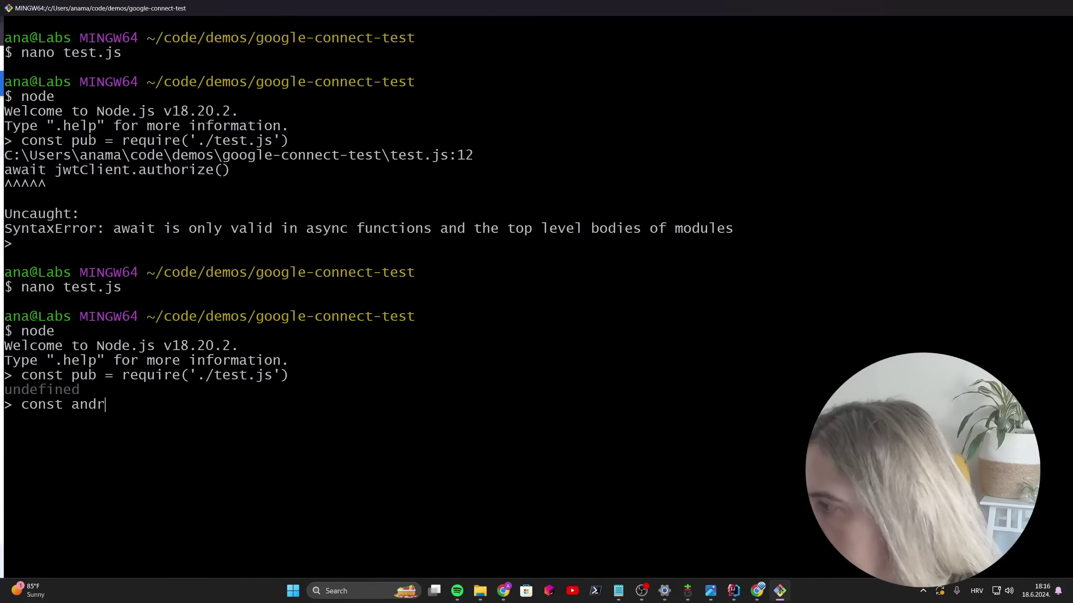
pyautogui.write('oidpublisher = pu')
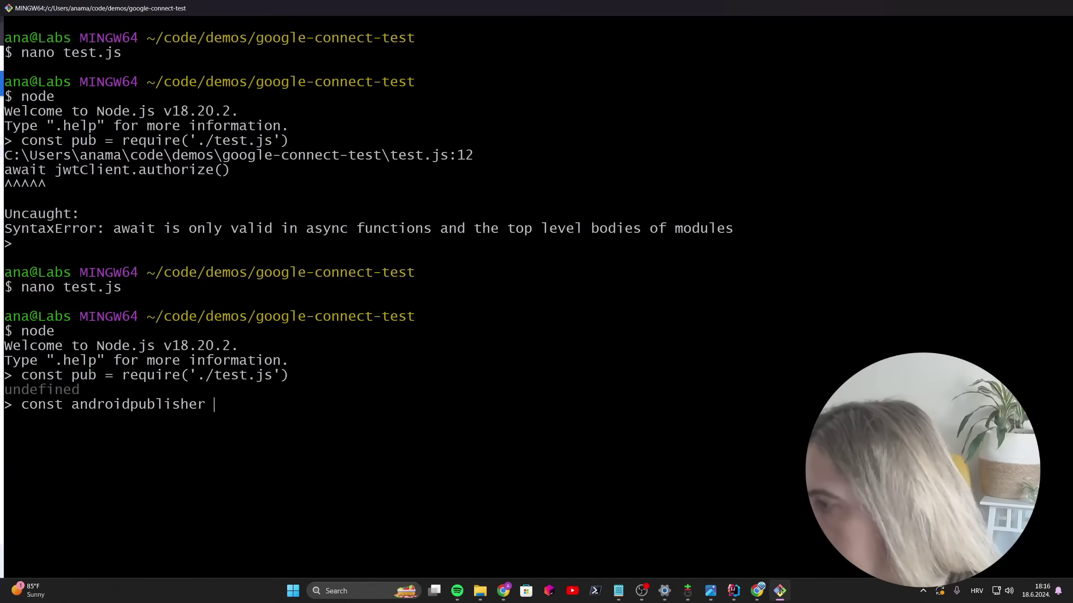
pyautogui.press('BackSpace')
pyautogui.press('BackSpace')
pyautogui.write('awaut')
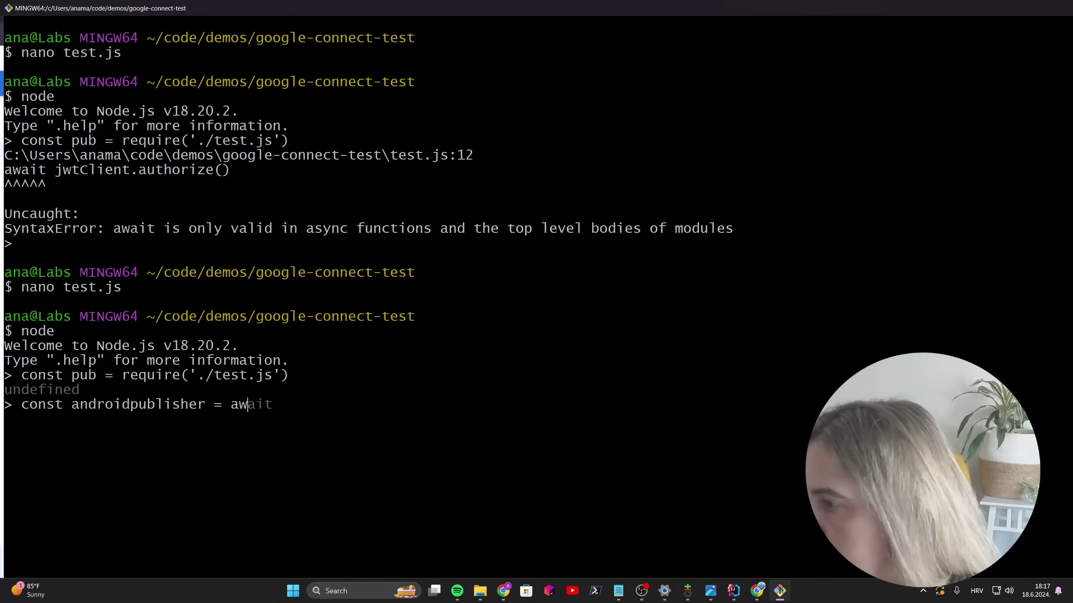
pyautogui.press('BackSpace')
pyautogui.press('BackSpace')
pyautogui.press('BackSpace')
pyautogui.write('a')
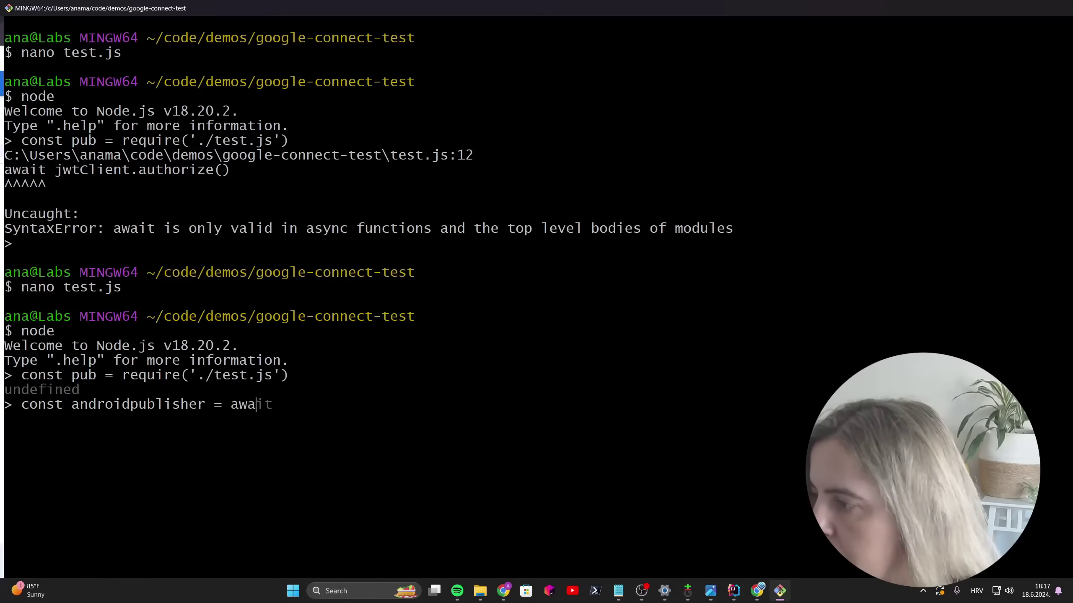
pyautogui.write('it pub()')
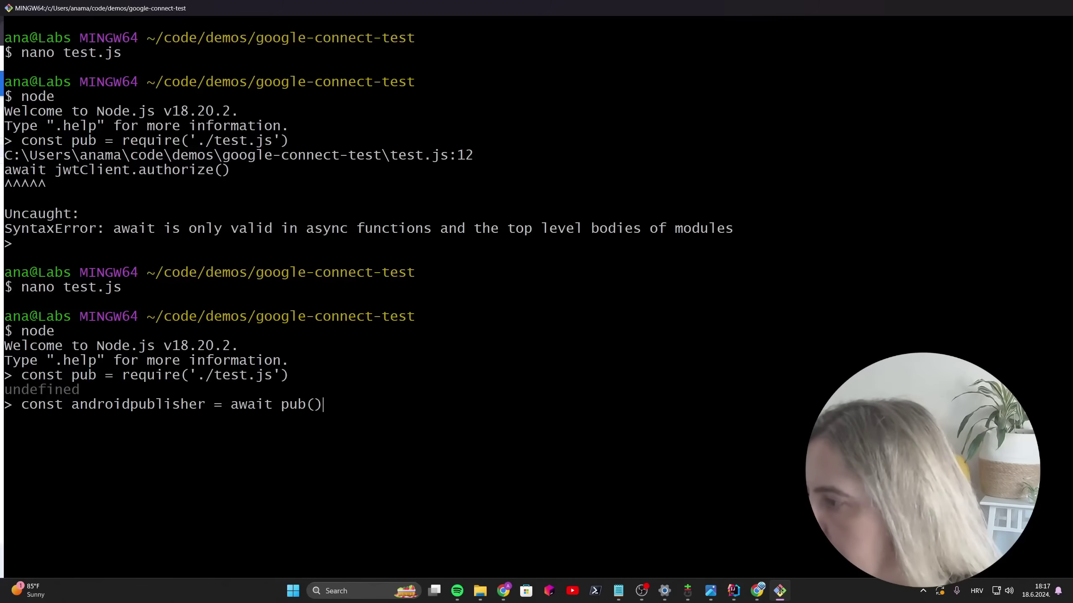
pyautogui.write('androidpublisher')
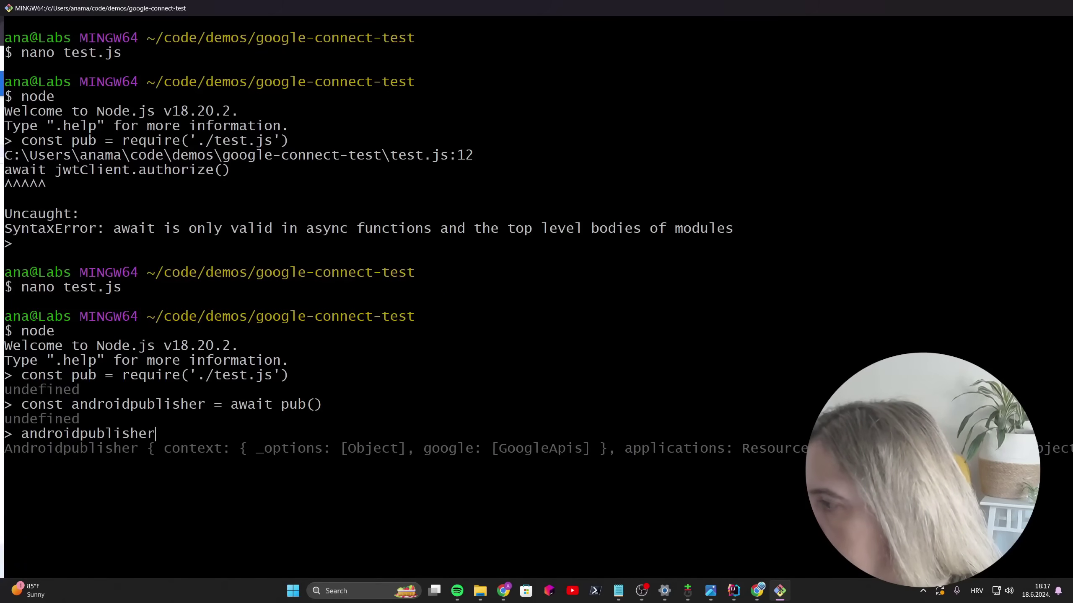
pyautogui.press('Return')
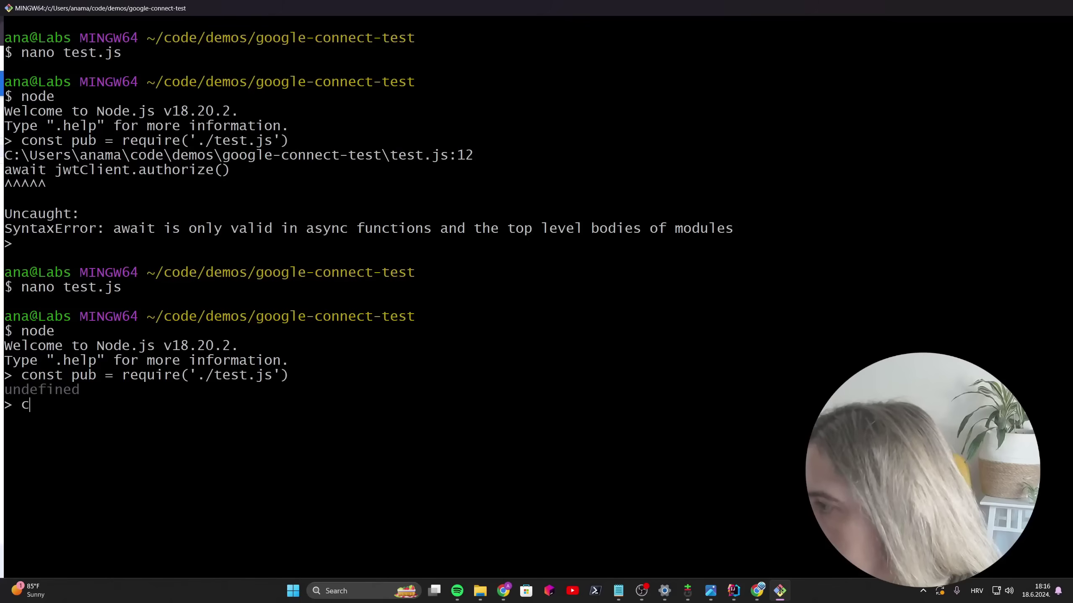
pyautogui.write('ons')
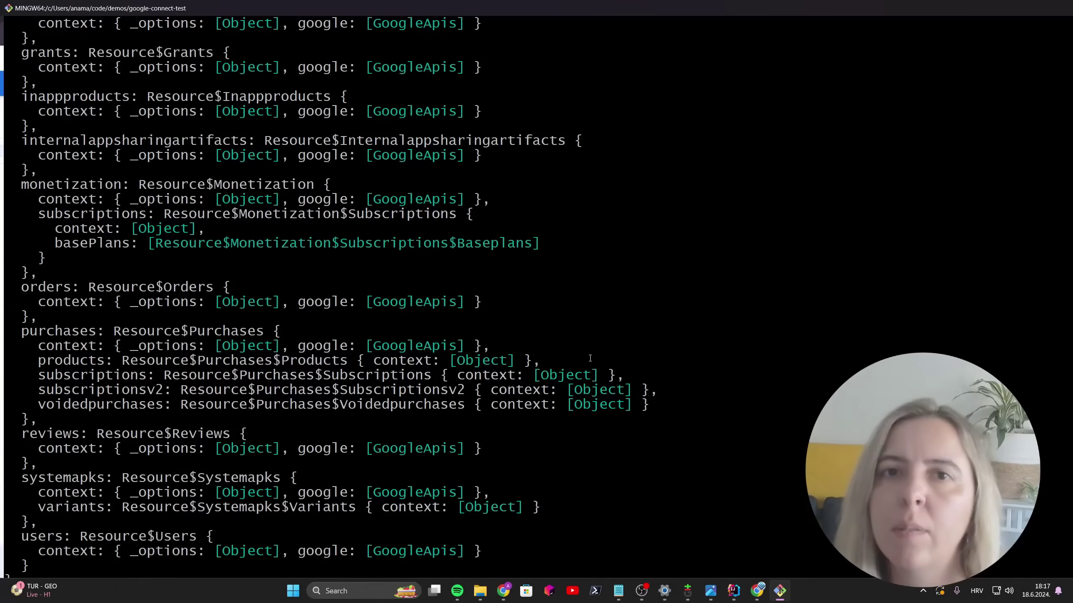